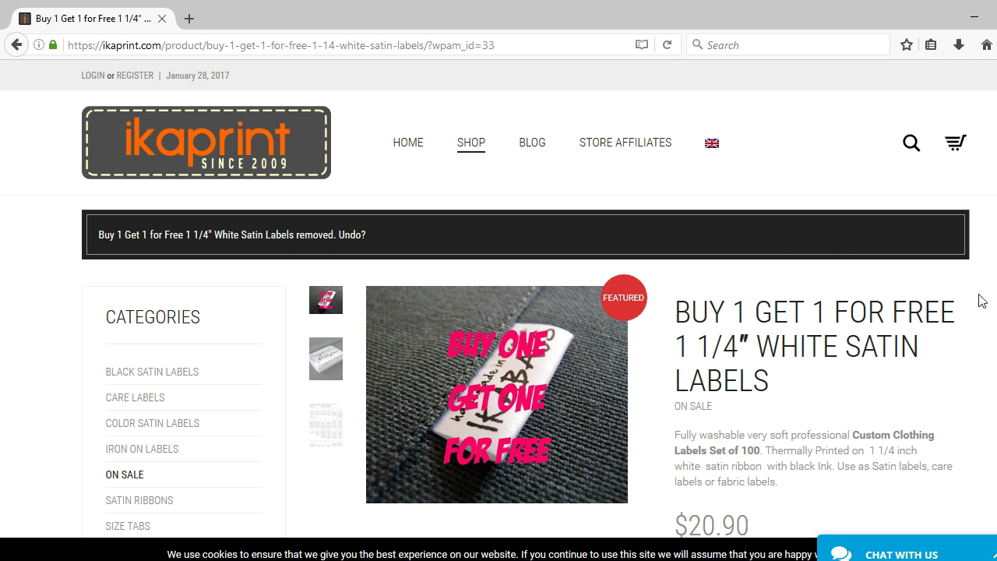
# - Choose the 1 1/4 x 1 1/4 inch label size and scroll down to the blank SEAM/FRONT canvas
pyautogui.scroll(-5, 878, 278)
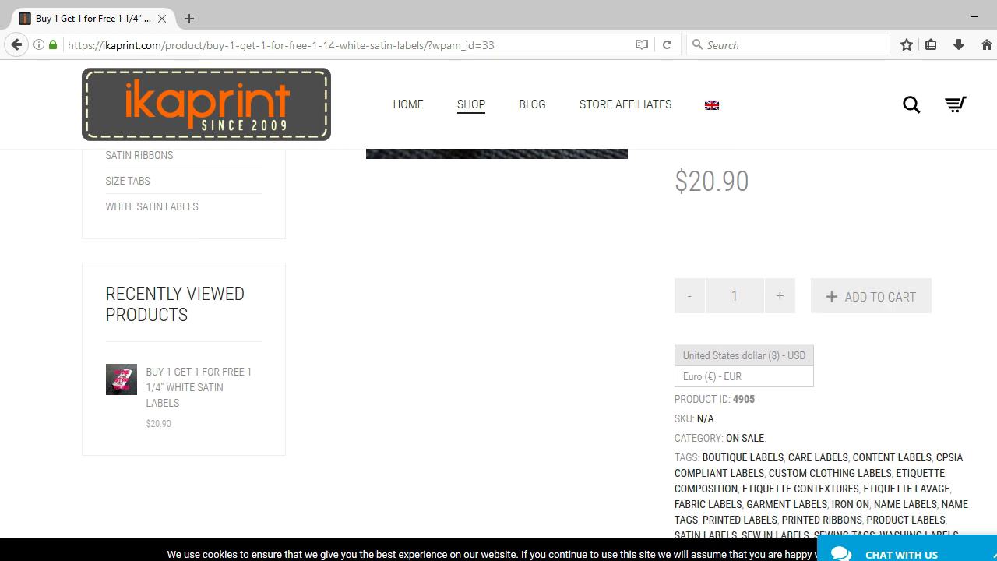
pyautogui.scroll(-7, 724, 338)
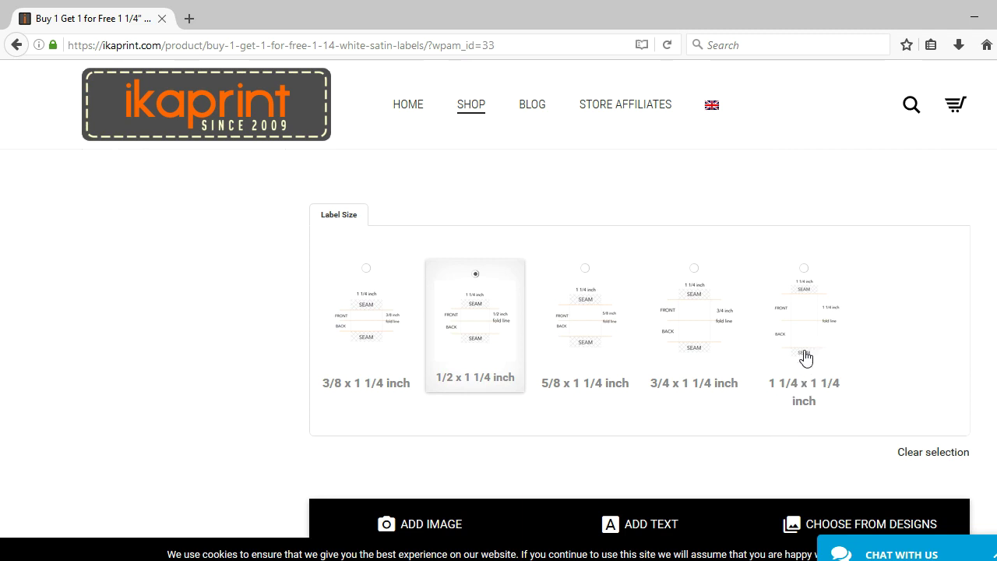
pyautogui.click(811, 295)
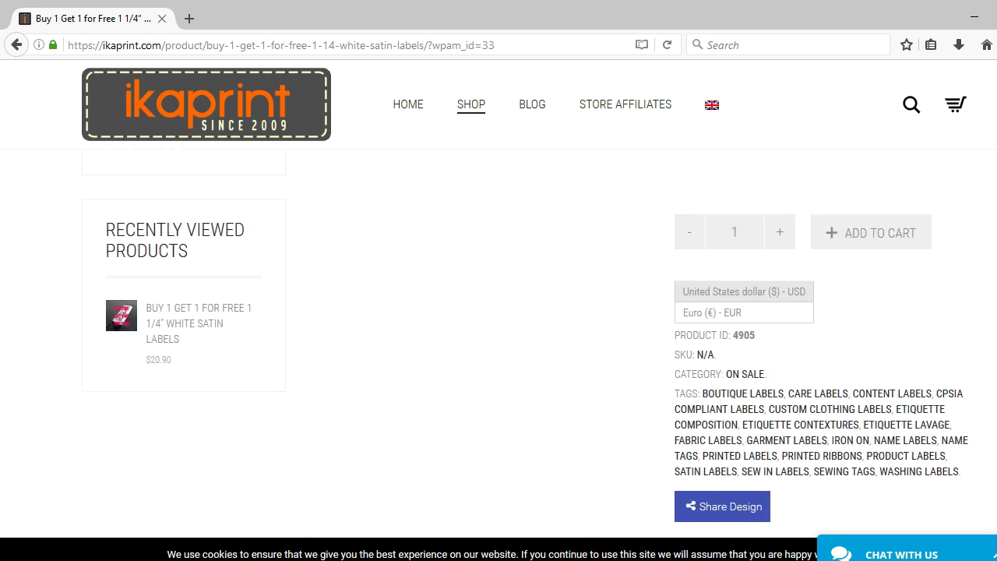
pyautogui.scroll(-1, 499, 311)
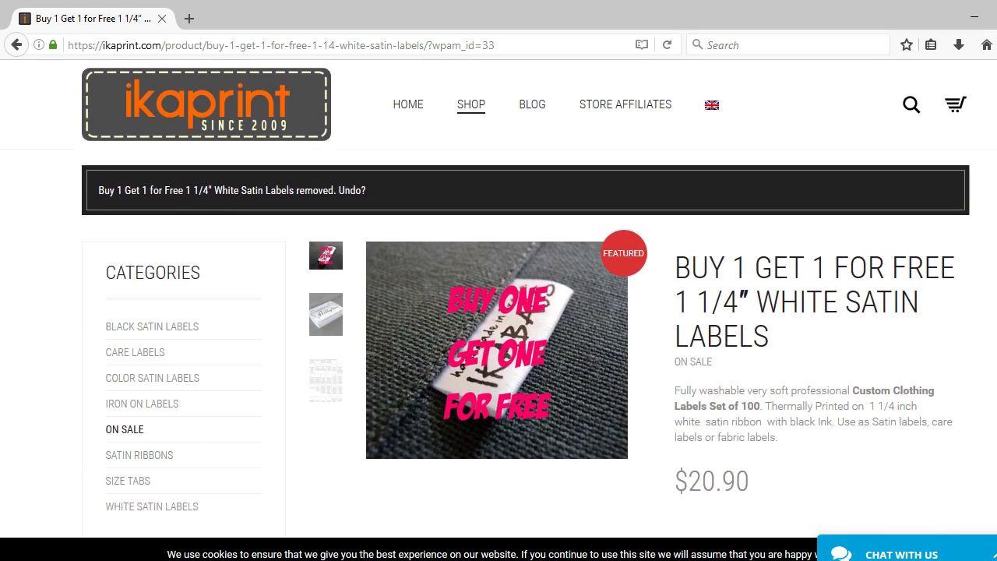
pyautogui.scroll(-2, 499, 312)
pyautogui.scroll(-10, 499, 312)
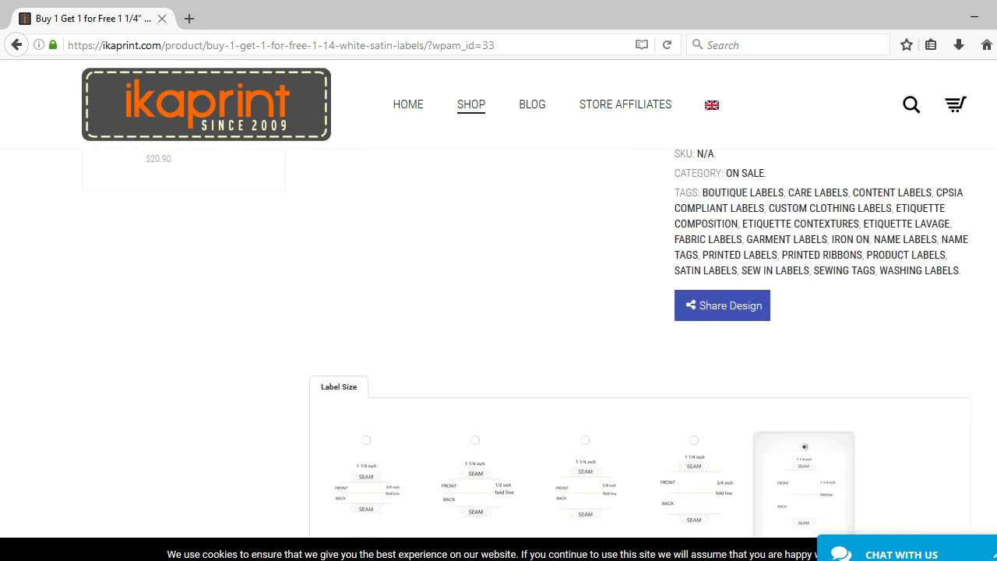
pyautogui.scroll(-1, 498, 312)
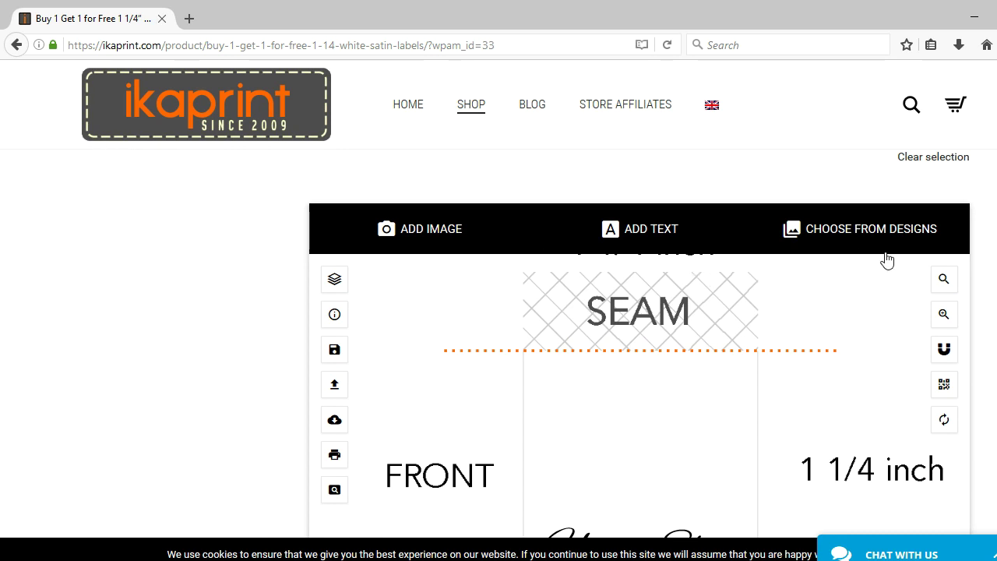
# - Select the 'Your Shop' placeholder text on the canvas and delete it
pyautogui.scroll(-5, 639, 343)
pyautogui.scroll(5, 638, 343)
pyautogui.scroll(-3, 639, 343)
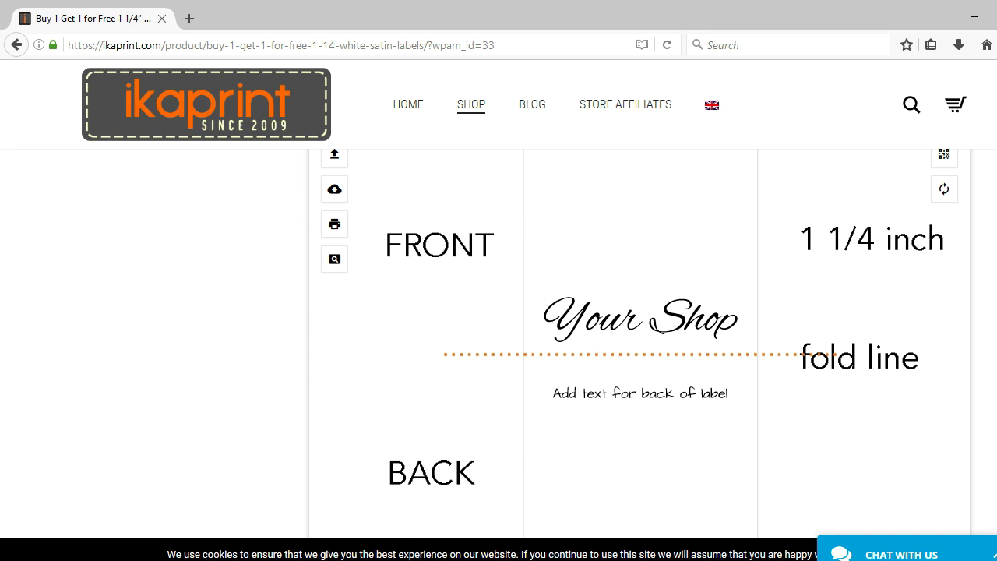
pyautogui.scroll(2, 577, 322)
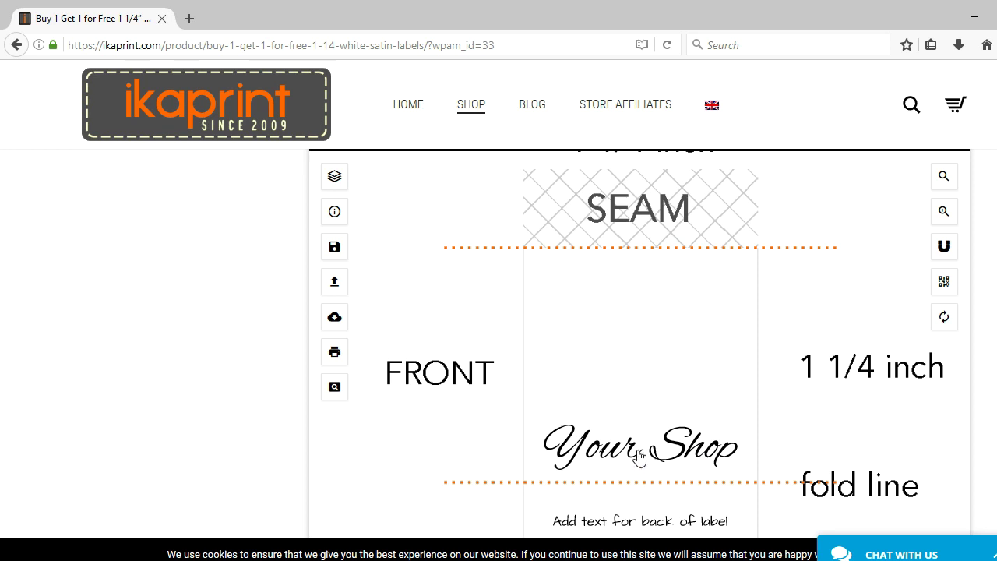
pyautogui.click(639, 457)
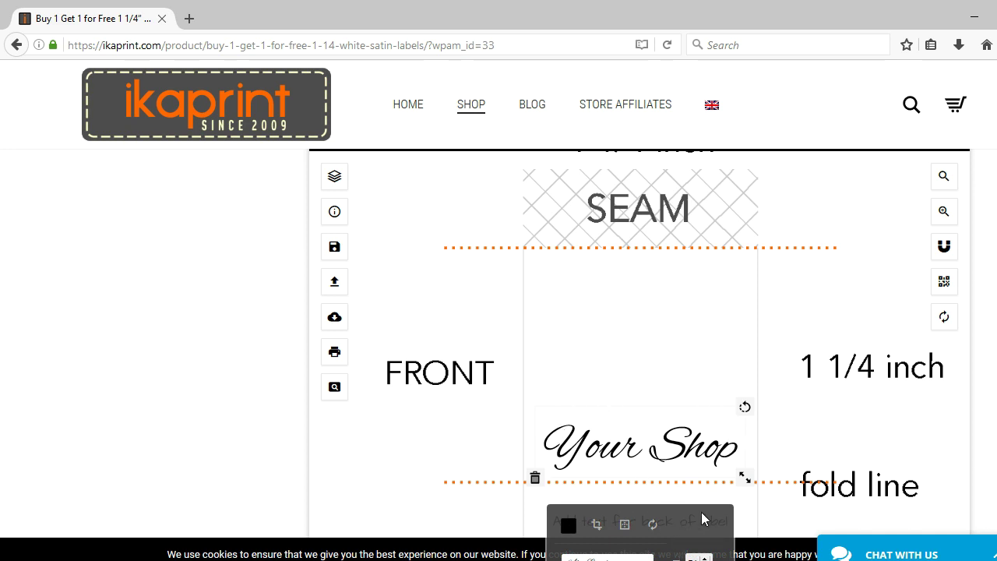
pyautogui.click(535, 478)
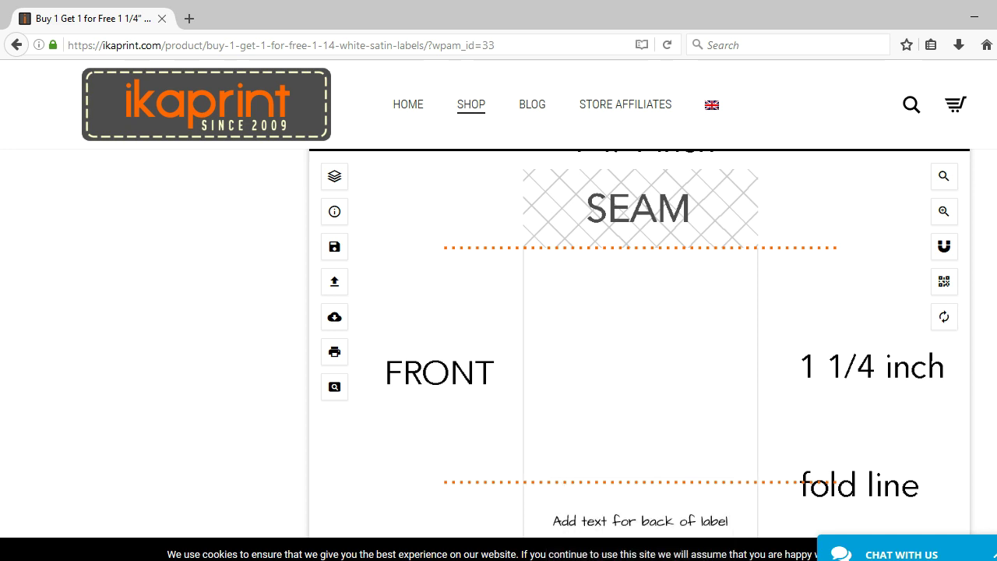
# - Place the button-and-needle design from the design gallery onto the label
pyautogui.scroll(3, 338, 322)
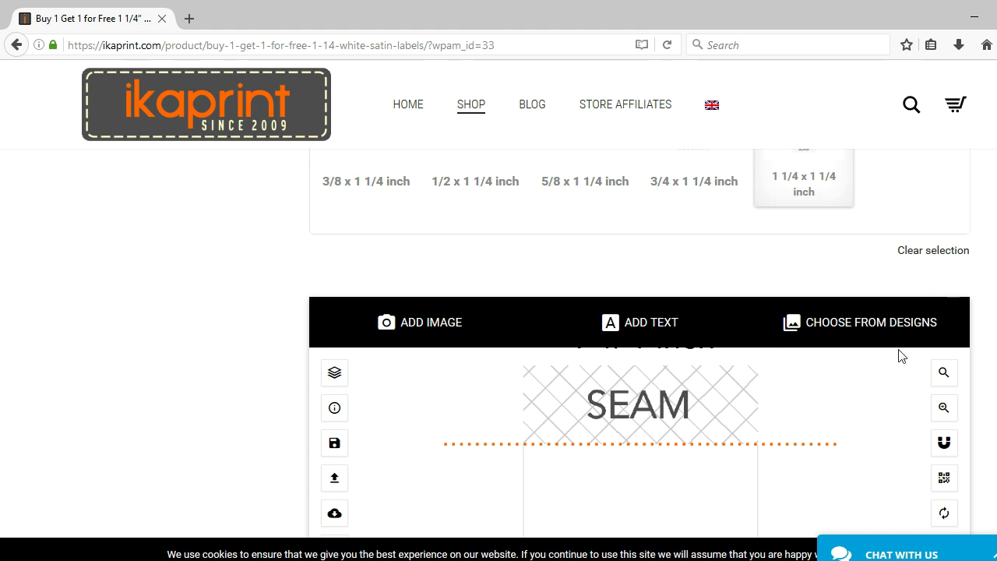
pyautogui.click(894, 328)
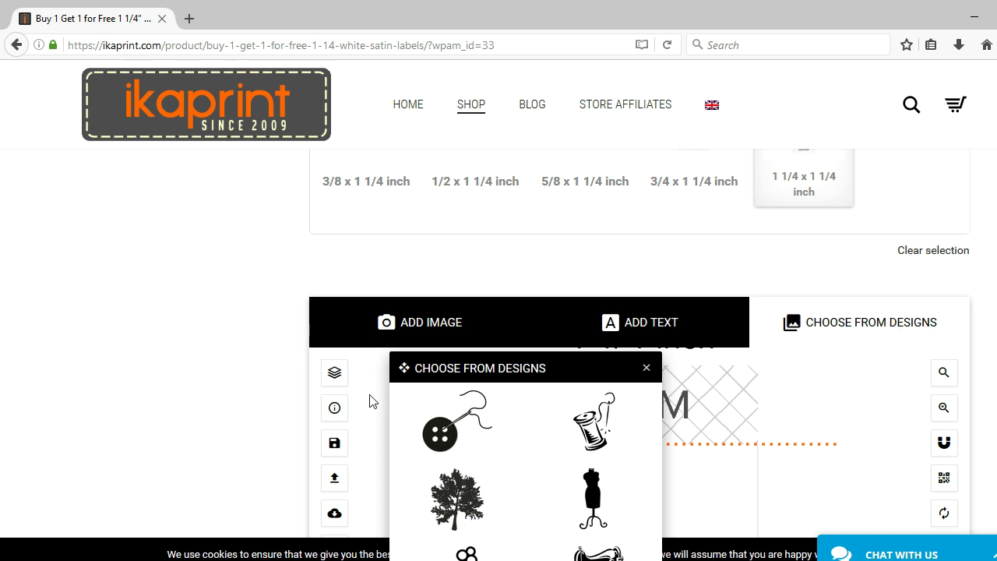
pyautogui.moveTo(448, 428)
pyautogui.click(647, 368)
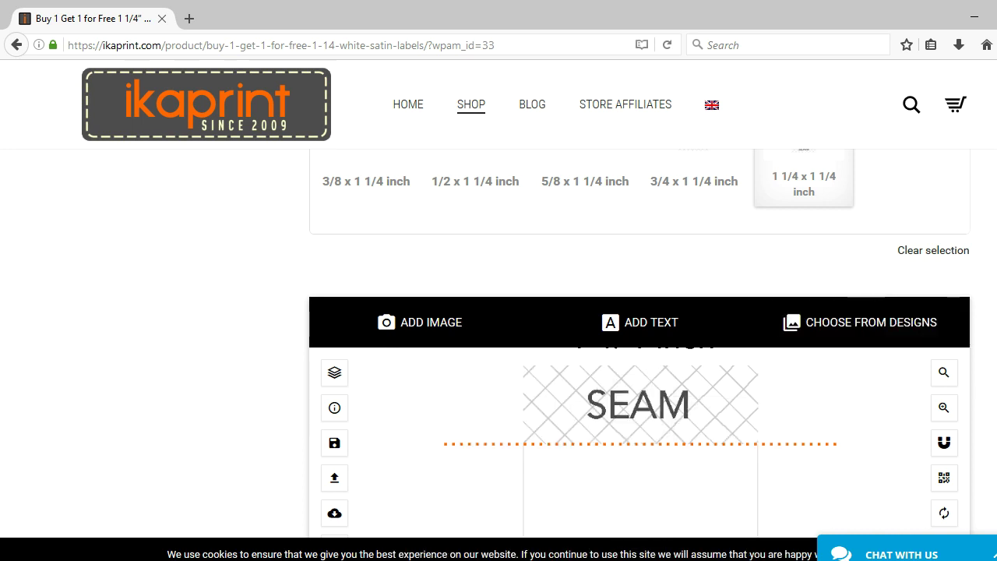
# - Move the button design up to the label's top half and enlarge it
pyautogui.scroll(-2, 647, 378)
pyautogui.scroll(-3, 638, 327)
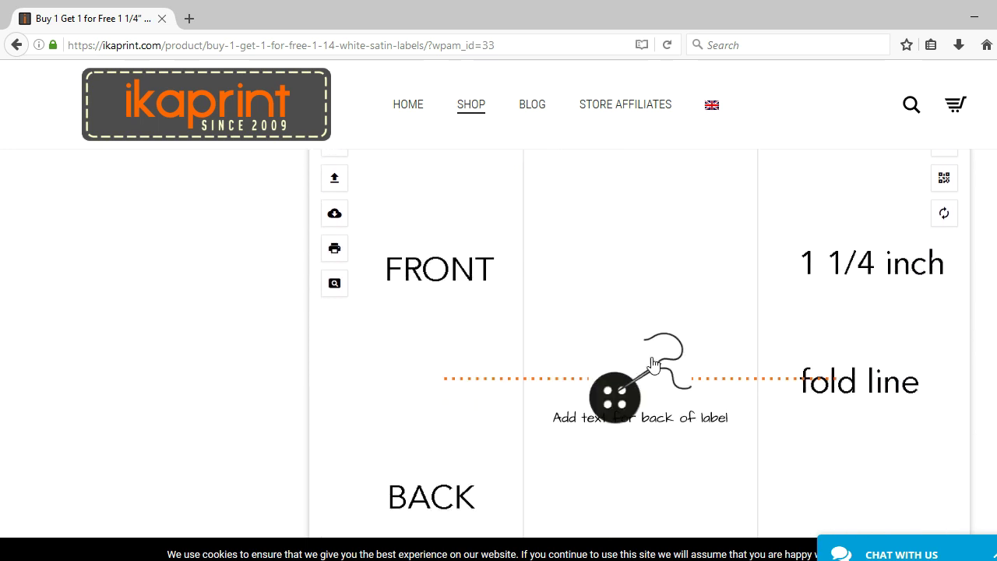
pyautogui.click(632, 371)
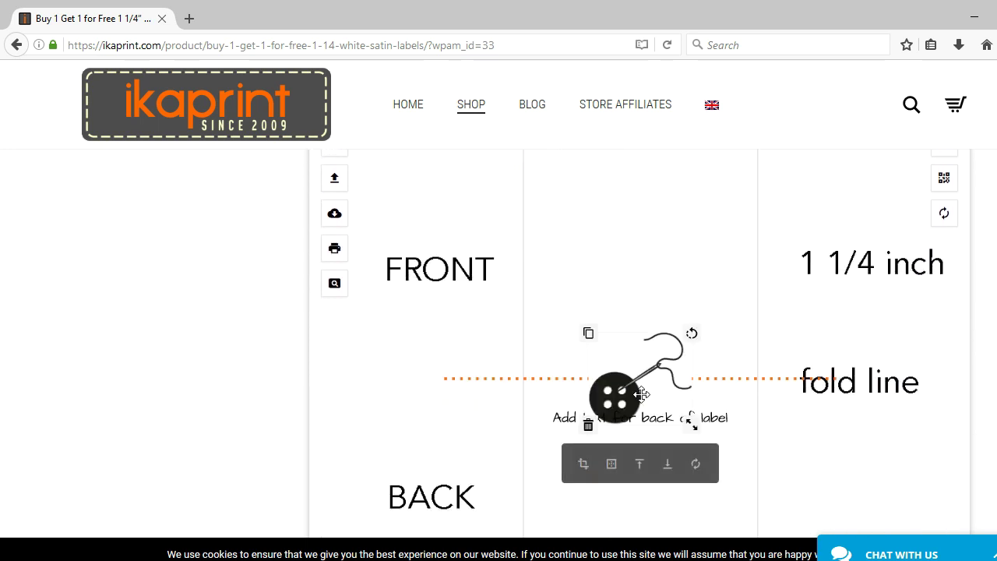
pyautogui.moveTo(641, 394); pyautogui.dragTo(642, 215)
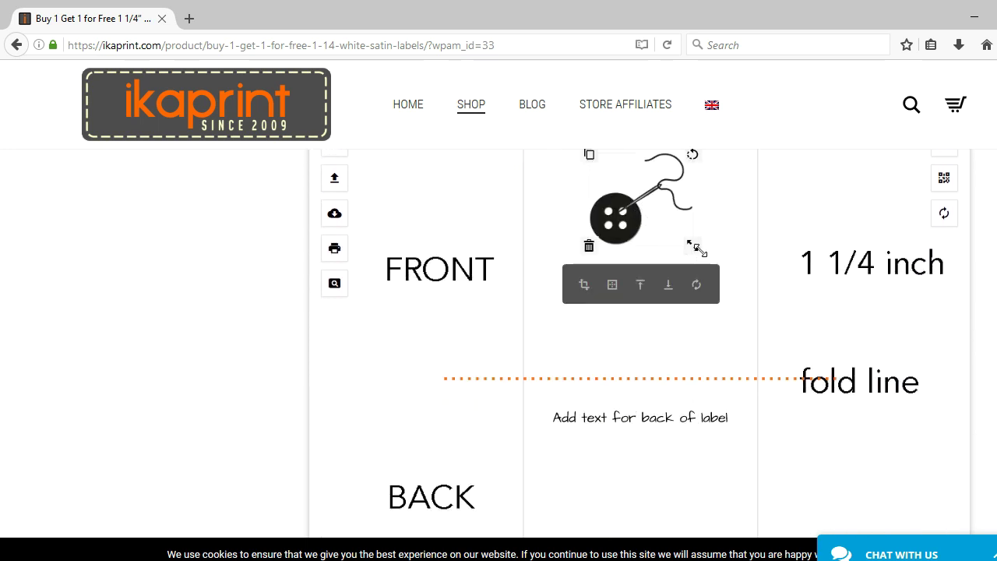
pyautogui.moveTo(693, 246); pyautogui.dragTo(693, 284)
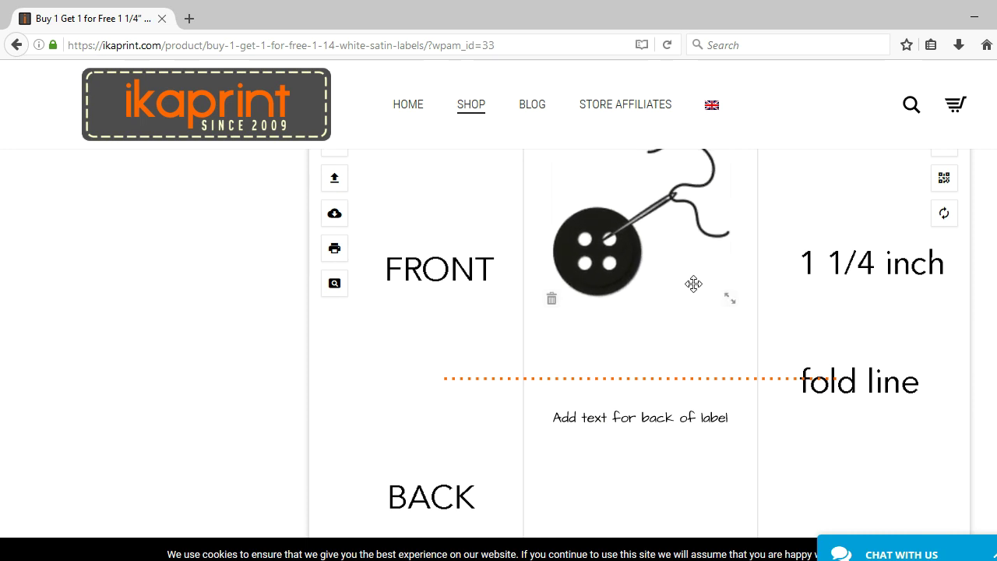
pyautogui.click(838, 351)
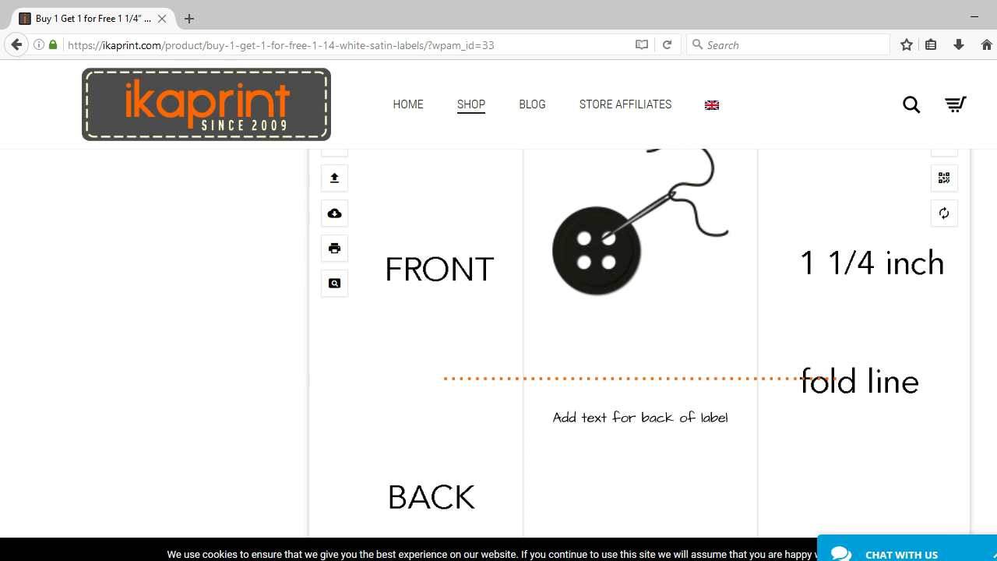
# - Add the shop name as a small script text line below the button design
pyautogui.scroll(3, 639, 342)
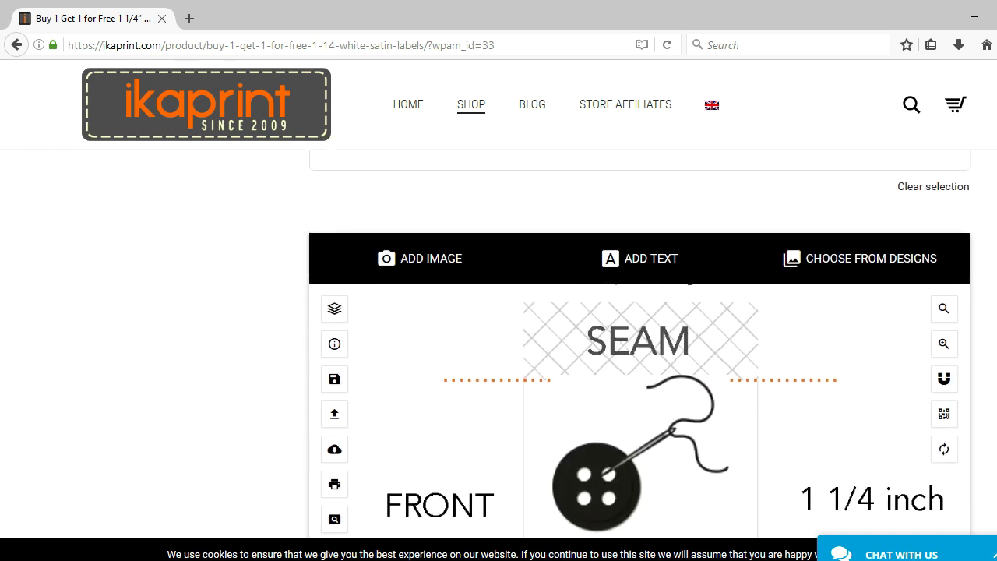
pyautogui.click(633, 264)
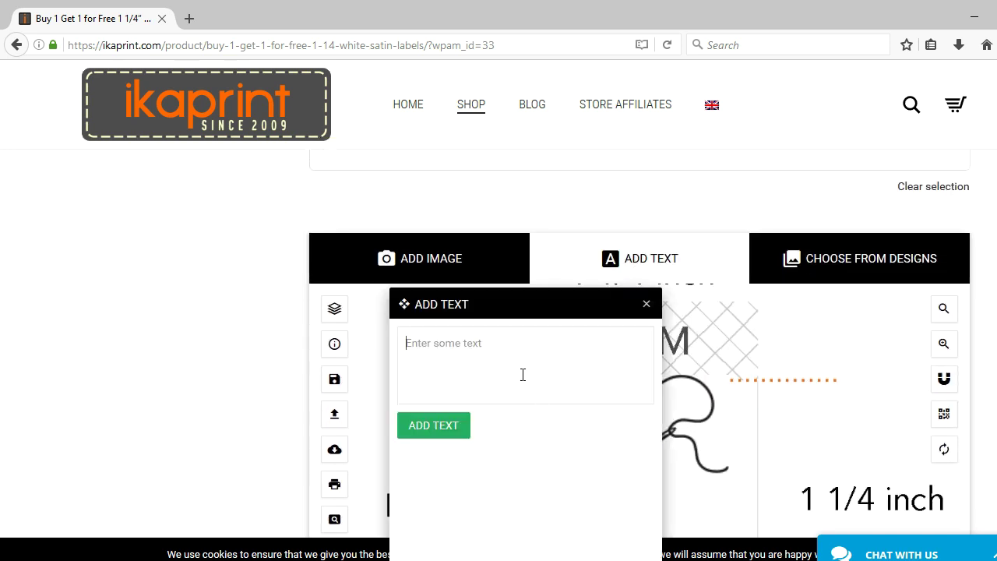
pyautogui.write("Kandia's Se")
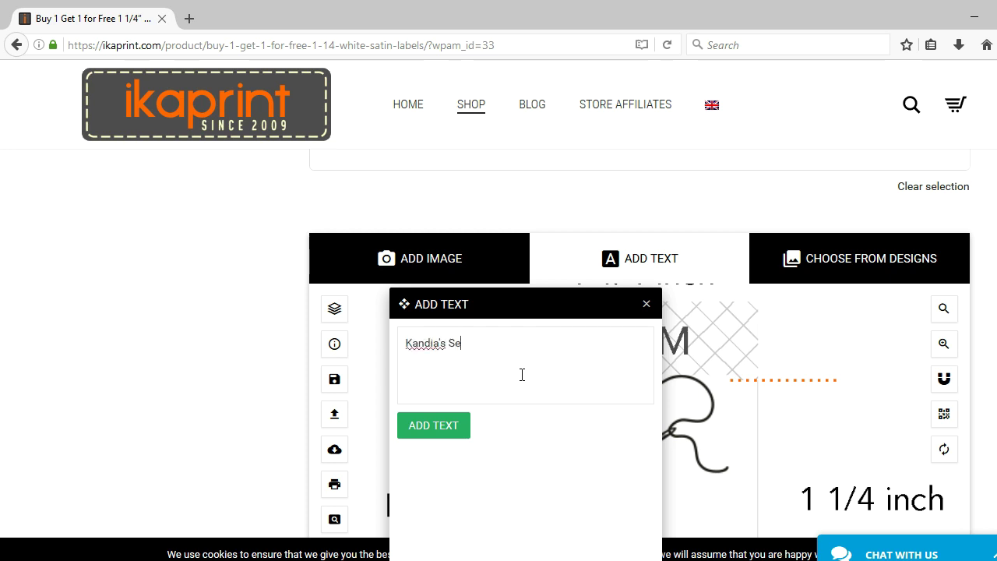
pyautogui.write('wing')
pyautogui.click(422, 425)
pyautogui.click(647, 304)
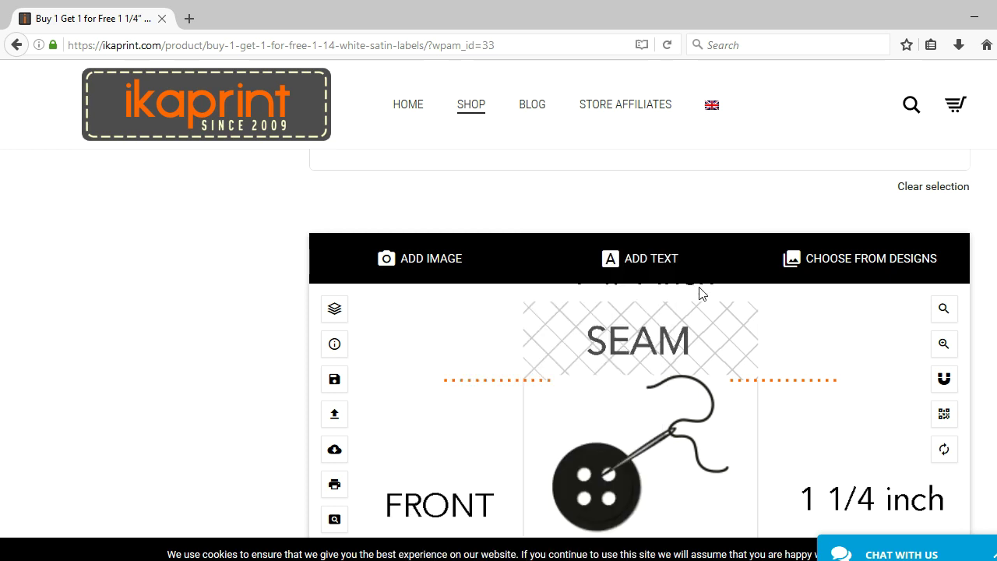
pyautogui.scroll(-2, 639, 350)
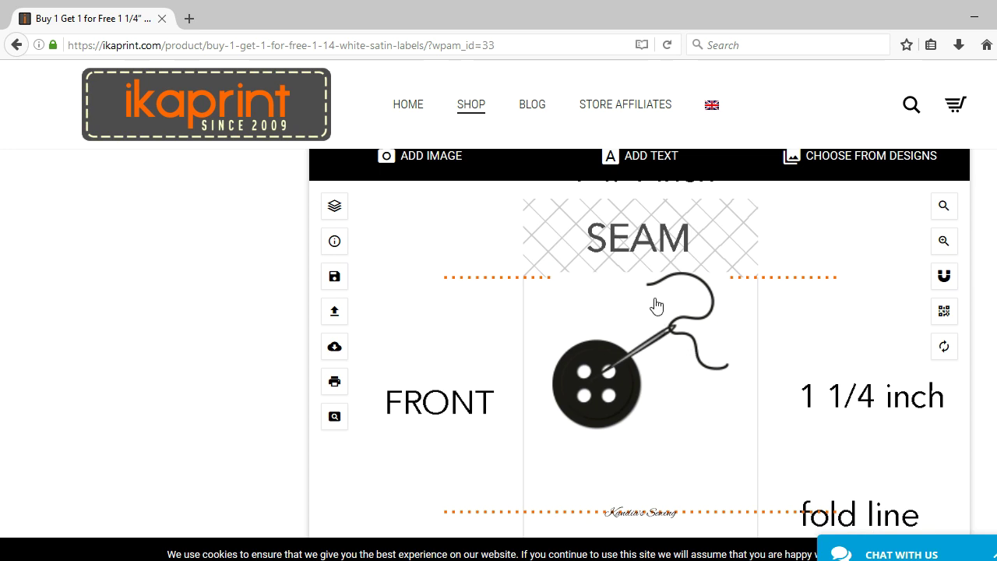
# - Nudge the button design slightly lower and change the shop-name text font to Bitter
pyautogui.moveTo(654, 307); pyautogui.dragTo(655, 328)
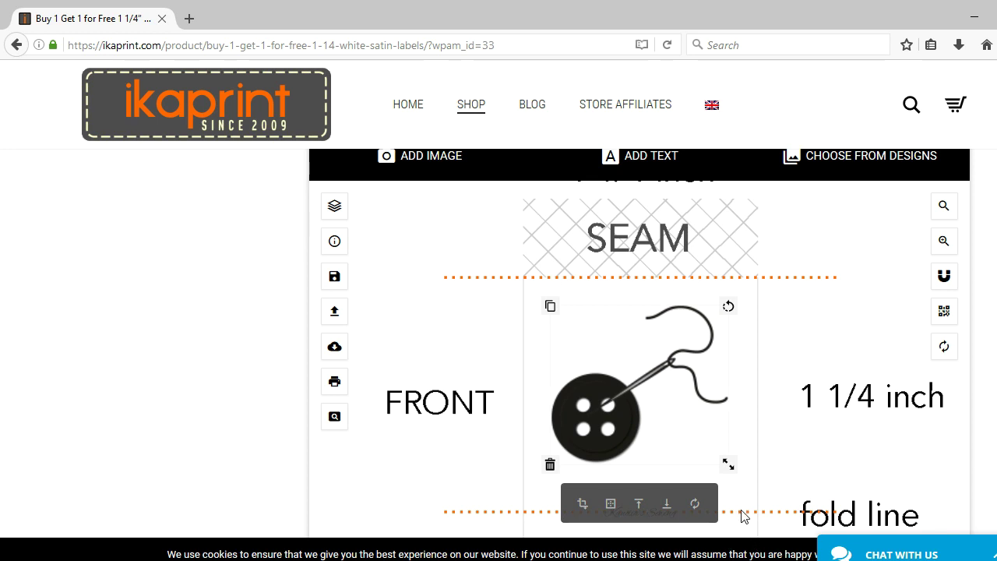
pyautogui.click(744, 516)
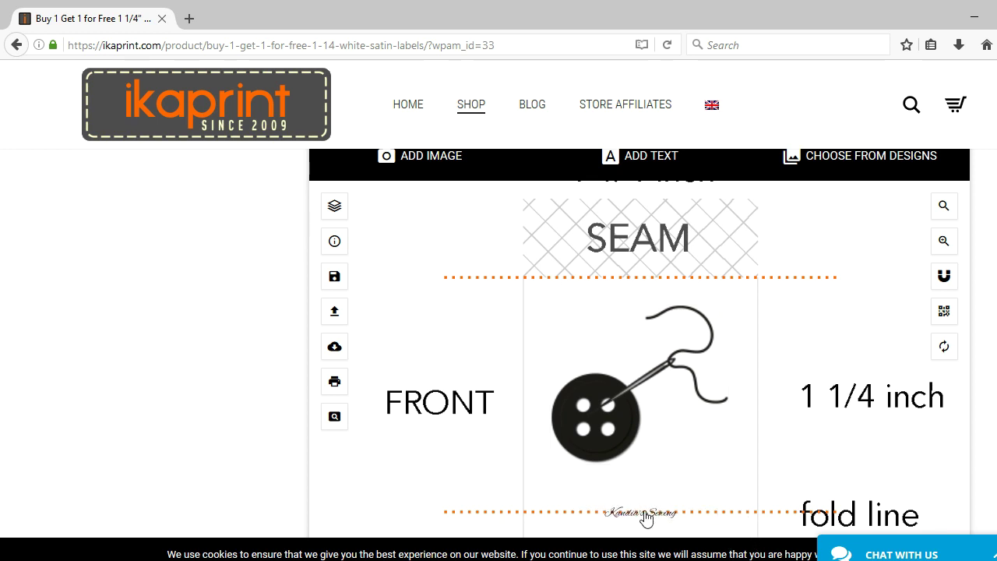
pyautogui.click(645, 512)
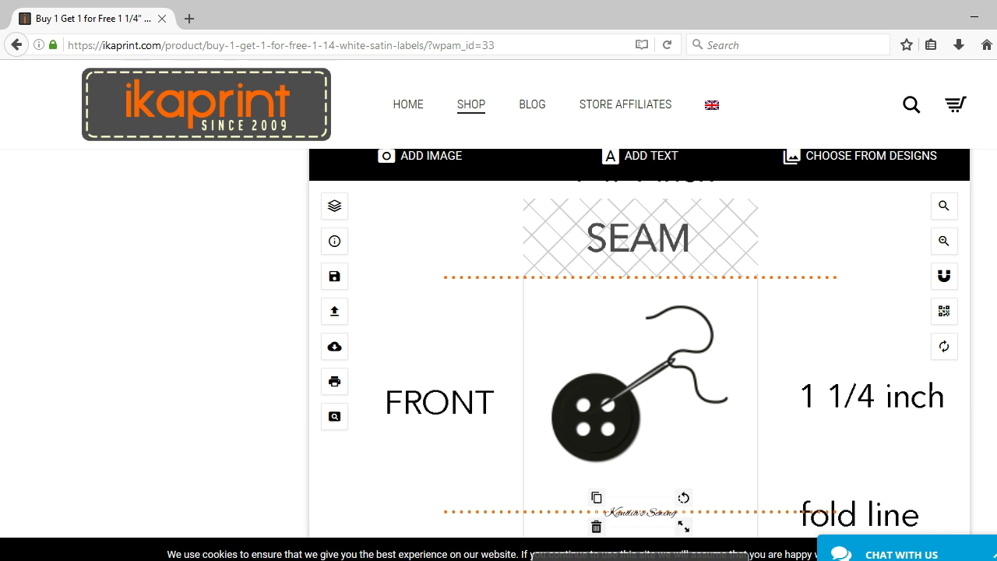
pyautogui.scroll(-3, 639, 350)
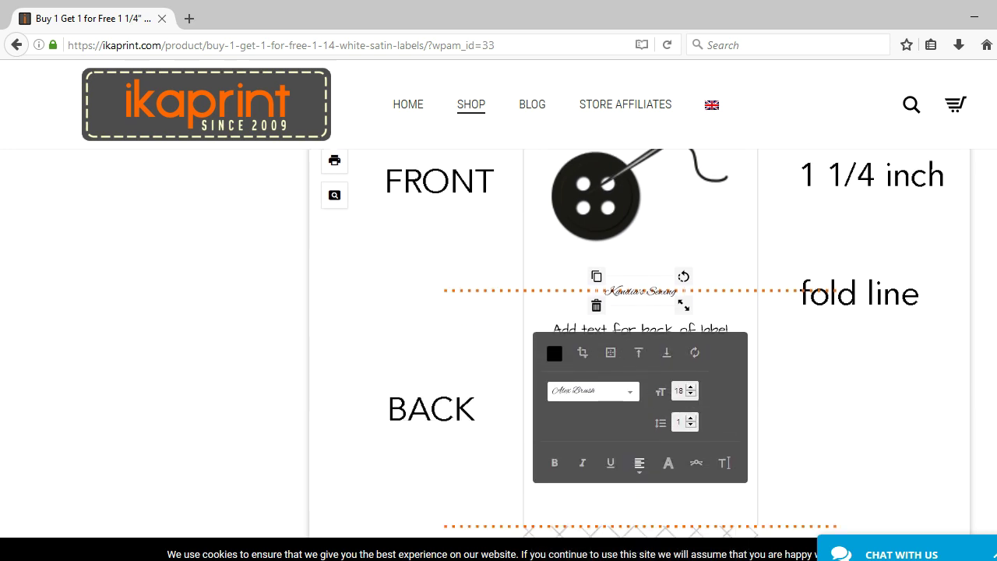
pyautogui.scroll(1, 639, 350)
pyautogui.scroll(-2, 709, 403)
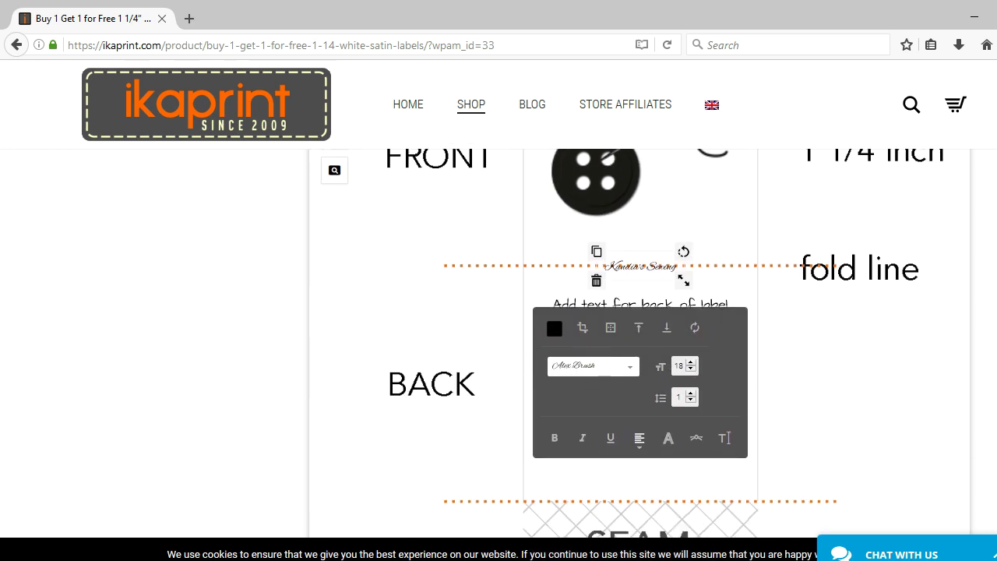
pyautogui.click(631, 358)
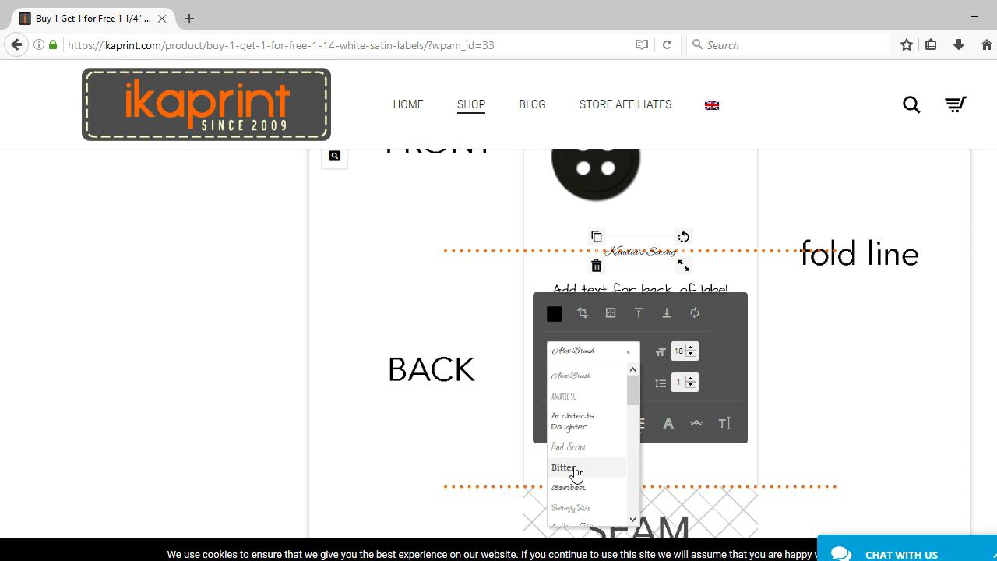
pyautogui.click(574, 468)
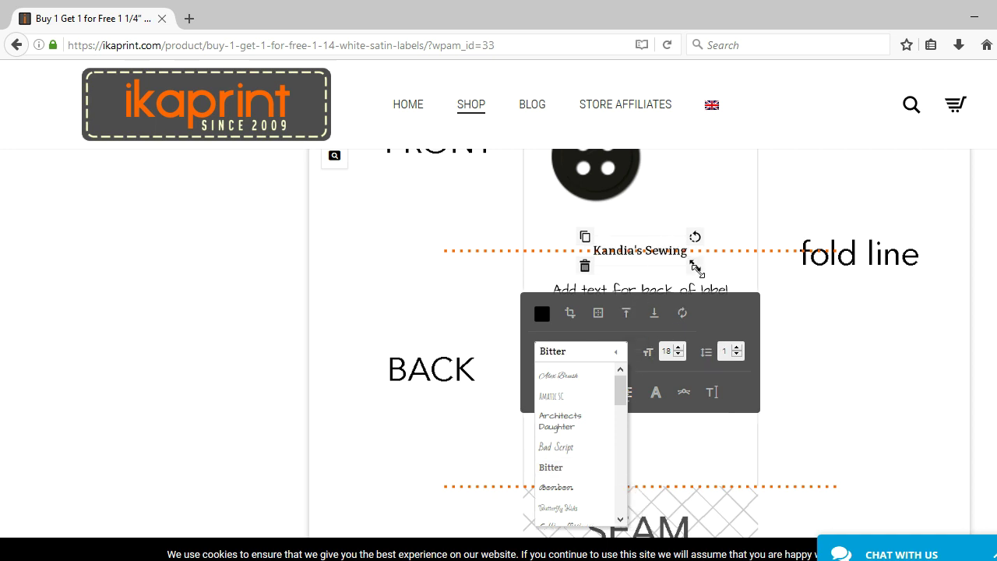
# - Enlarge the shop-name text to size 35, move it under the button logo, and make it bold
pyautogui.moveTo(695, 267); pyautogui.dragTo(740, 272)
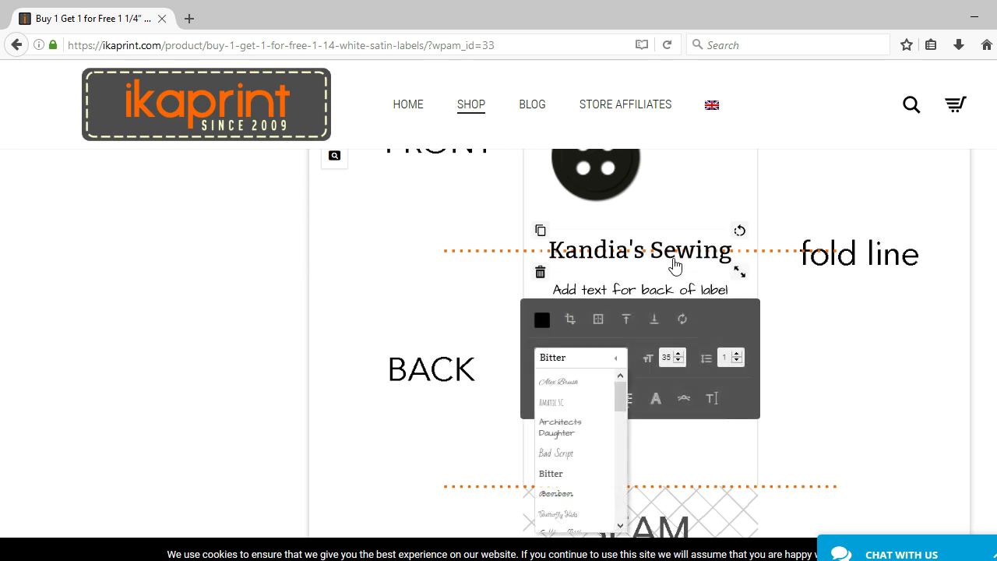
pyautogui.moveTo(675, 267); pyautogui.dragTo(674, 241)
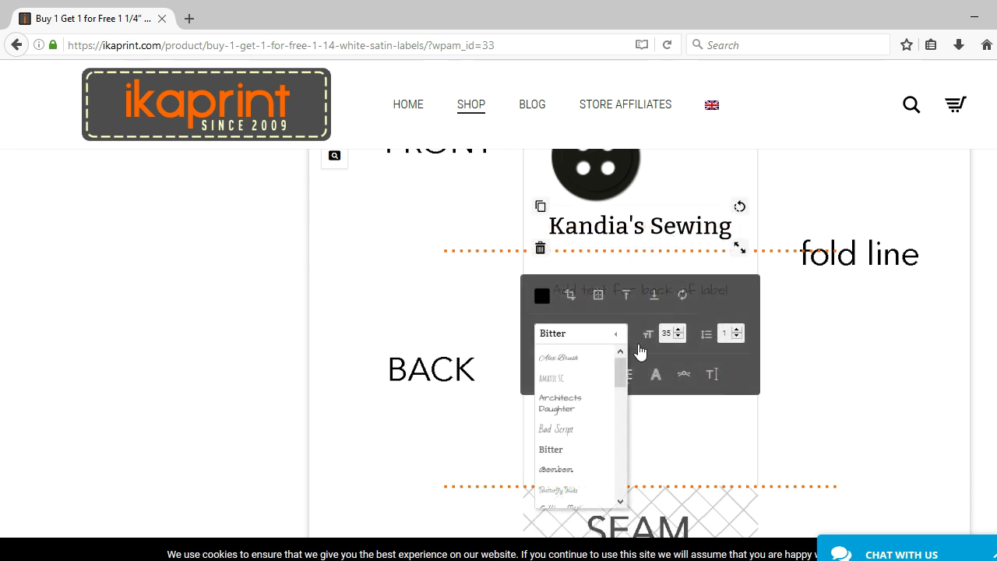
pyautogui.click(657, 377)
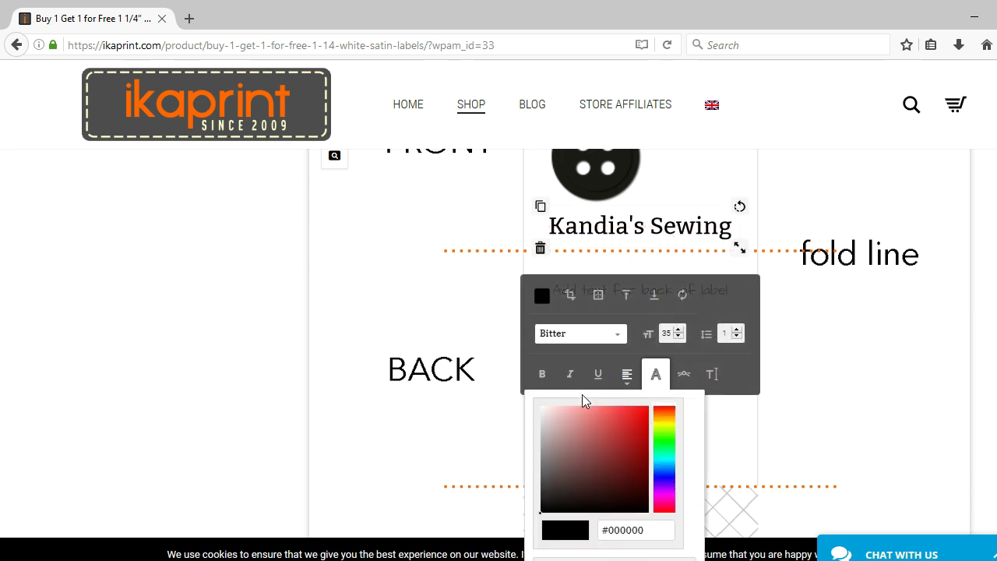
pyautogui.click(543, 375)
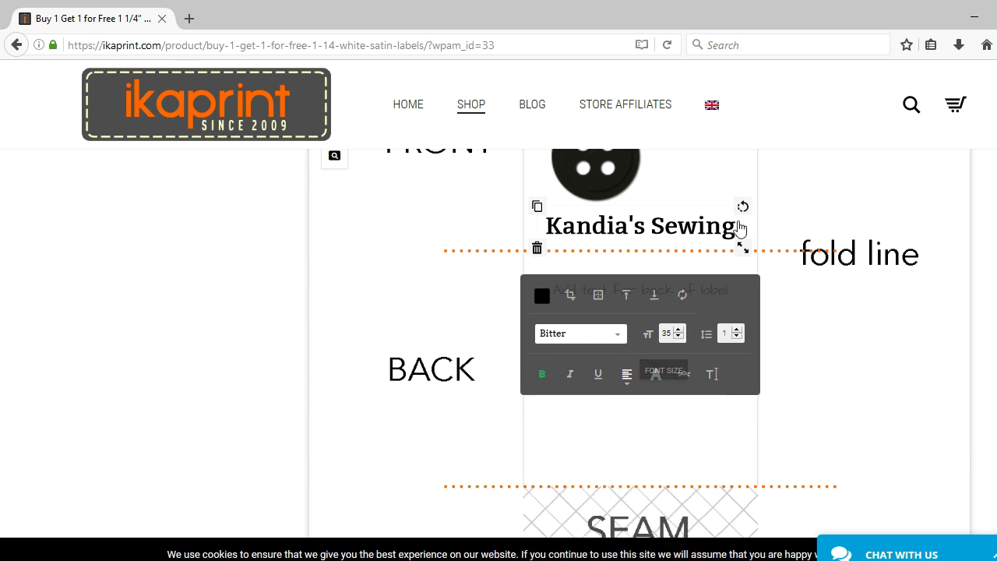
# - Replace the back-label placeholder wording with the business phone number
pyautogui.click(819, 325)
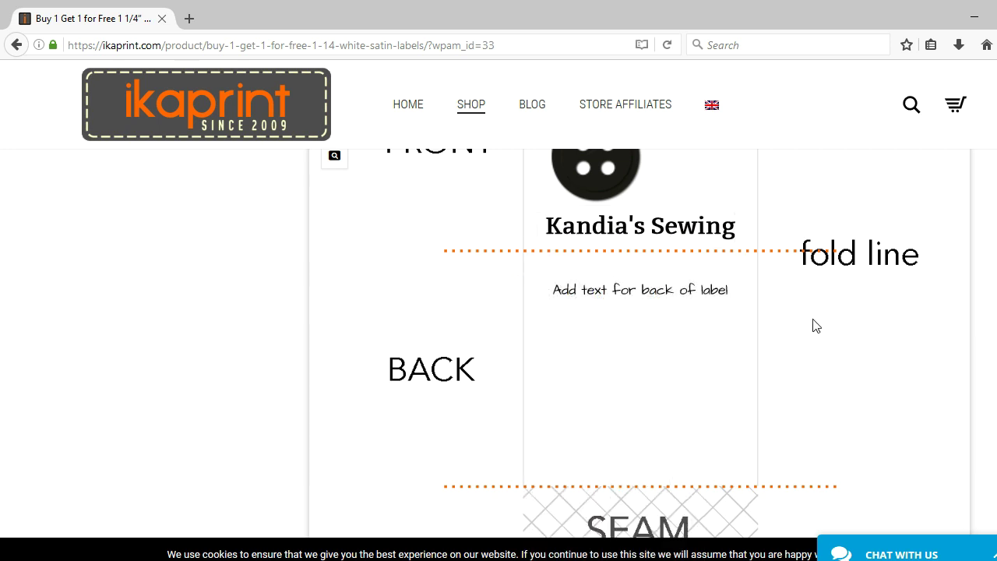
pyautogui.click(696, 286)
pyautogui.click(693, 290)
pyautogui.tripleClick(725, 293)
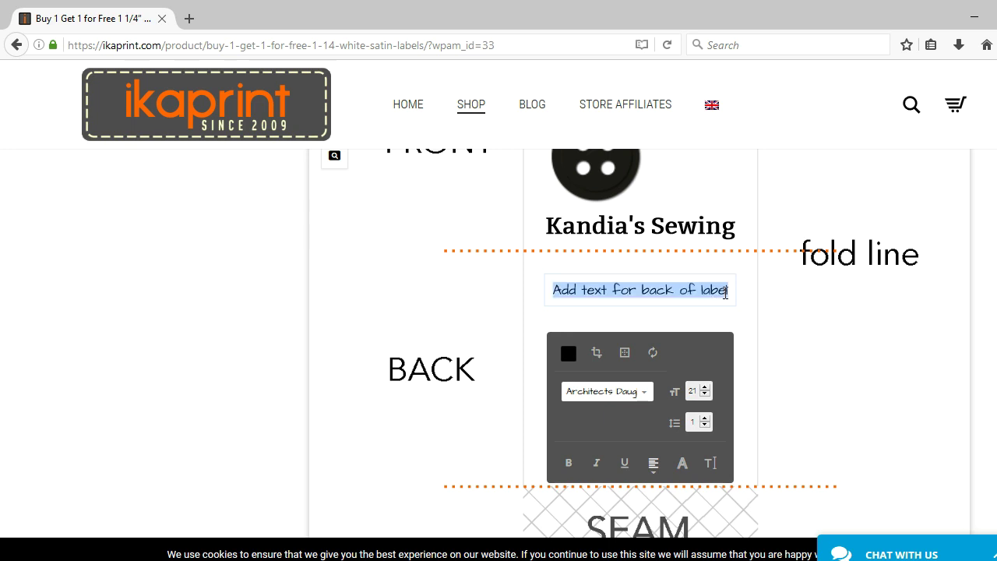
pyautogui.press('BackSpace')
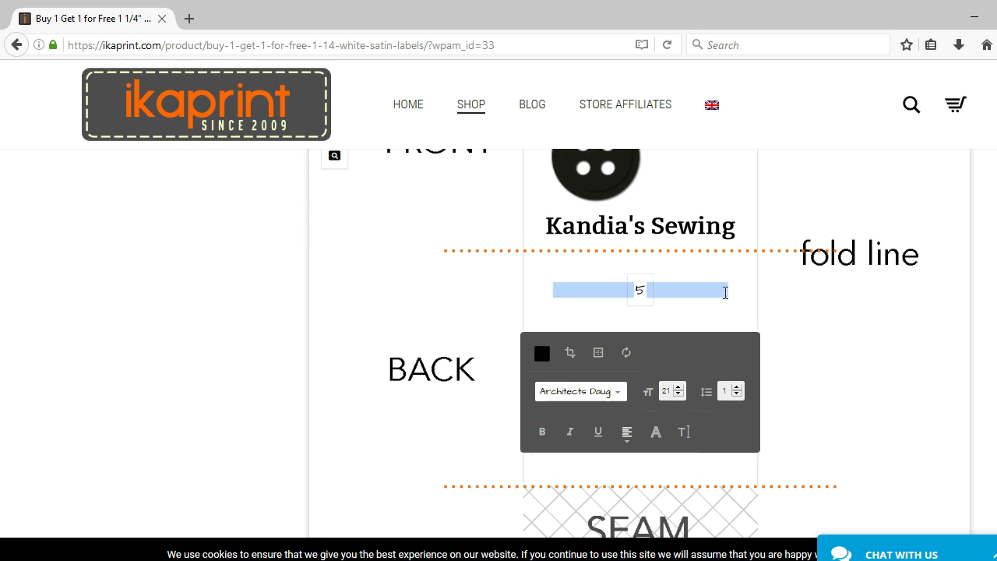
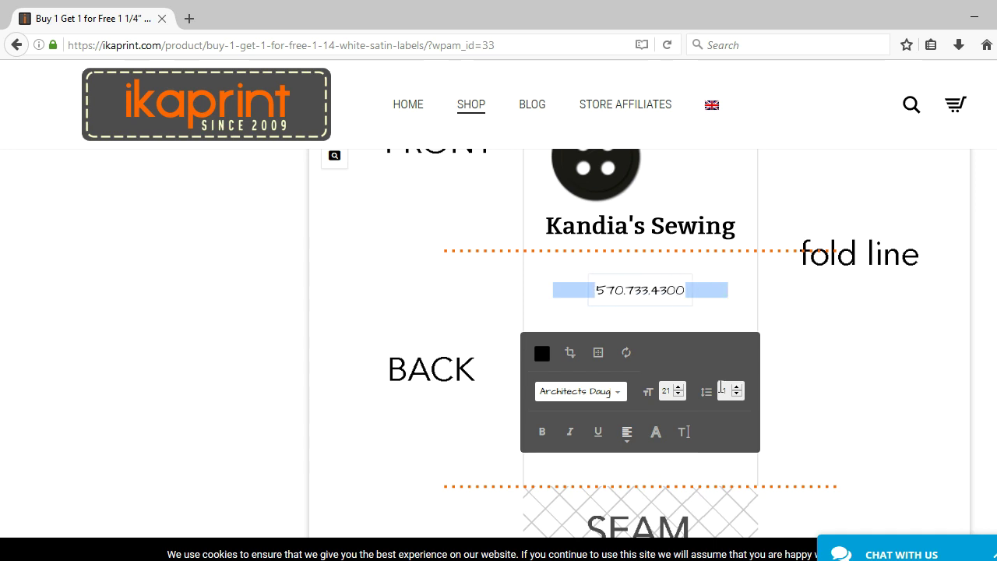
pyautogui.click(682, 298)
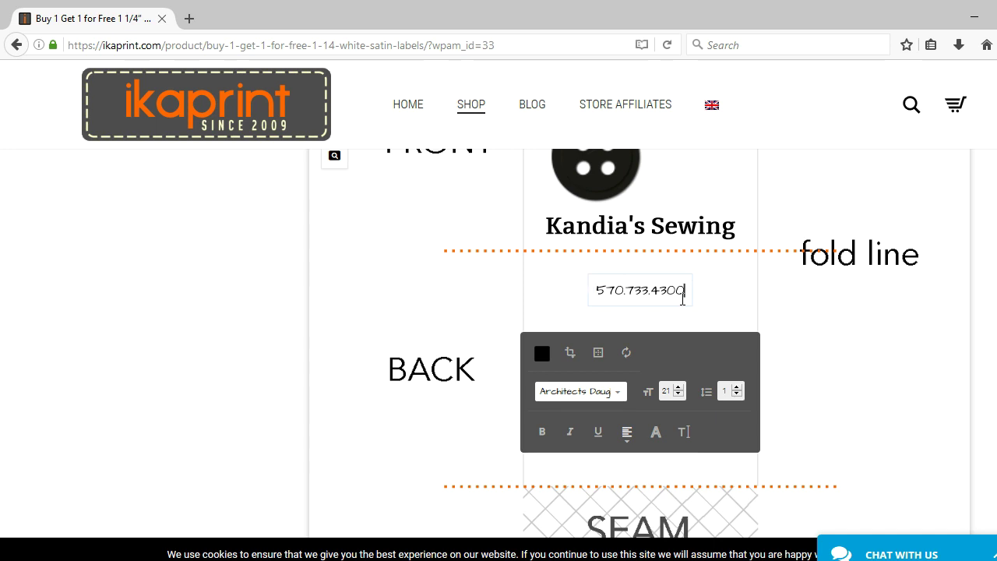
pyautogui.click(693, 303)
# - Enlarge the phone number to size 43 and move it lower on the back
pyautogui.click(678, 301)
pyautogui.moveTo(694, 308); pyautogui.dragTo(706, 333)
pyautogui.moveTo(696, 291); pyautogui.dragTo(686, 324)
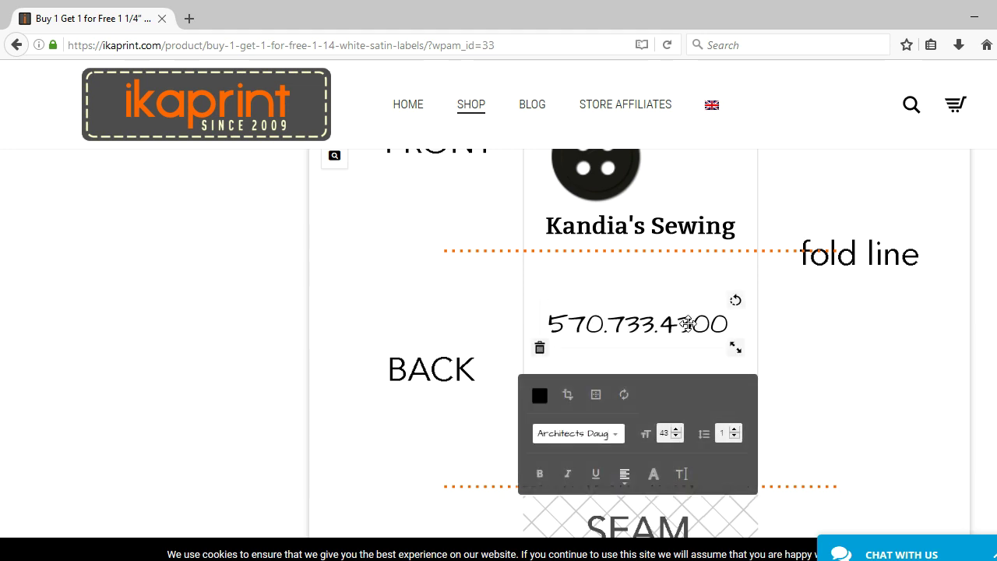
pyautogui.click(810, 361)
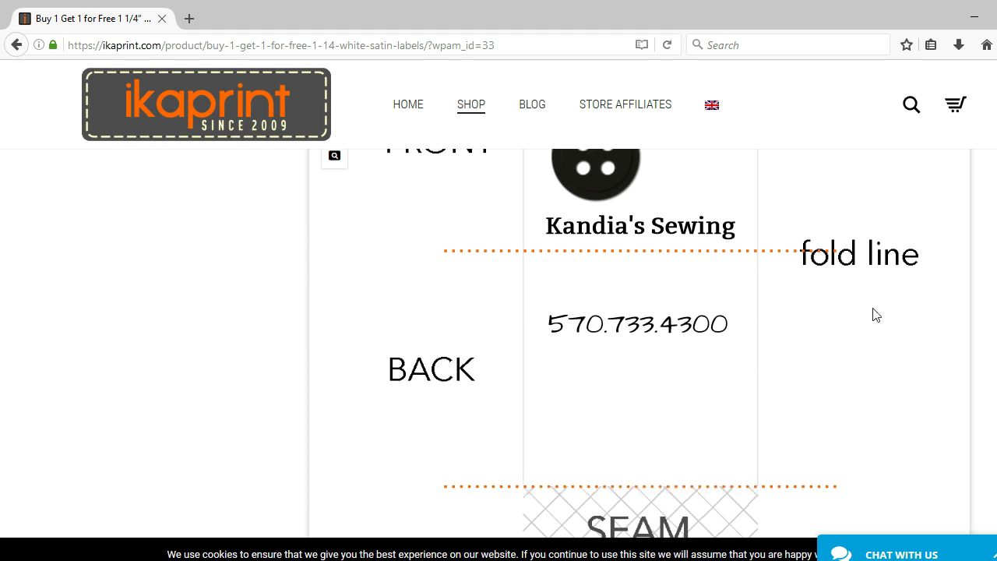
pyautogui.scroll(4, 638, 342)
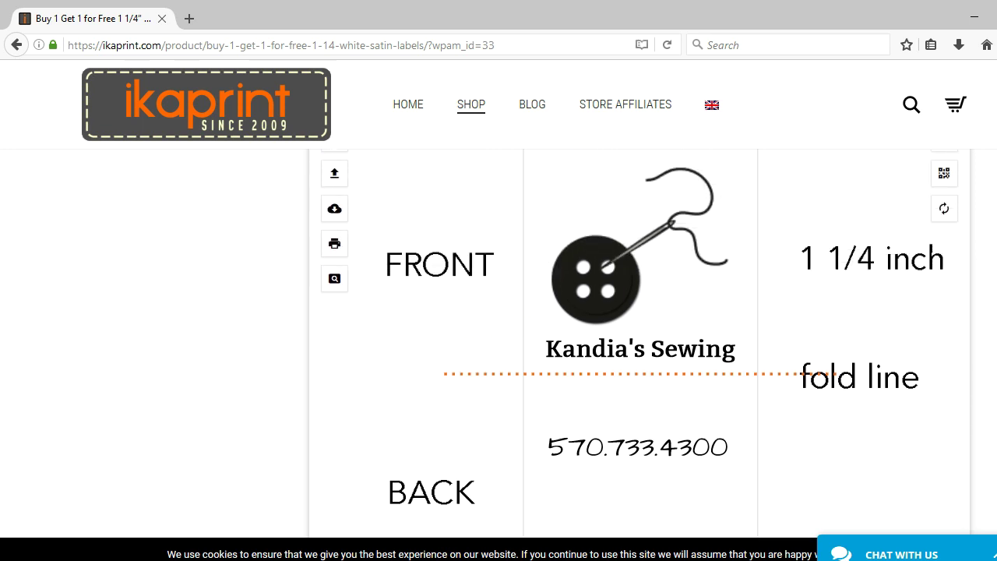
pyautogui.scroll(-5, 639, 343)
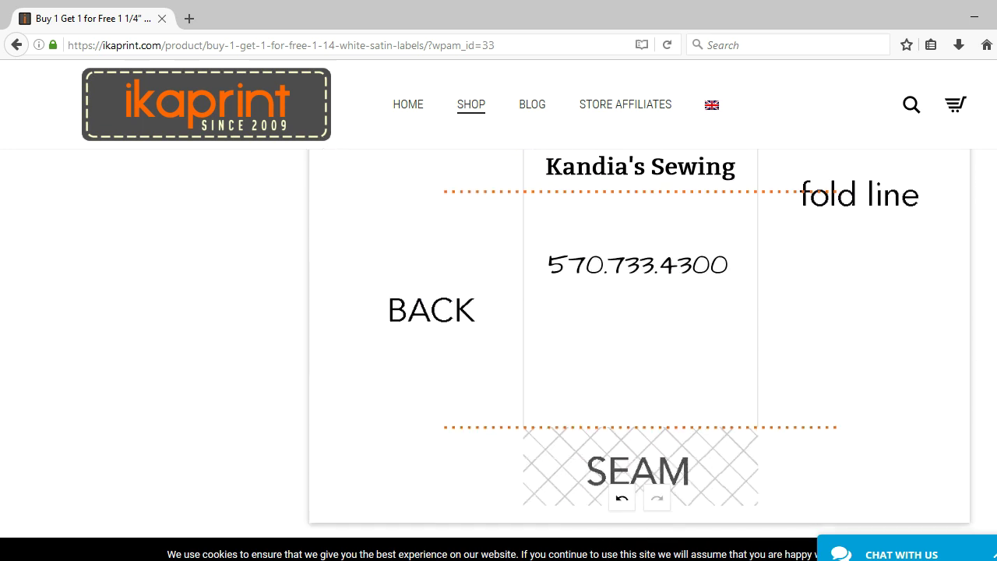
pyautogui.scroll(8, 638, 342)
pyautogui.scroll(-5, 639, 343)
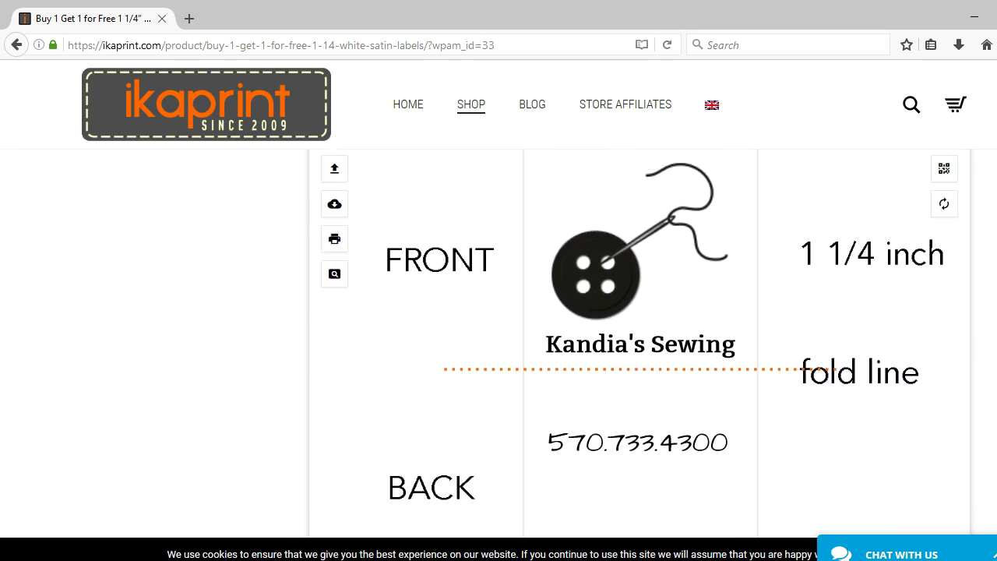
pyautogui.scroll(3, 638, 343)
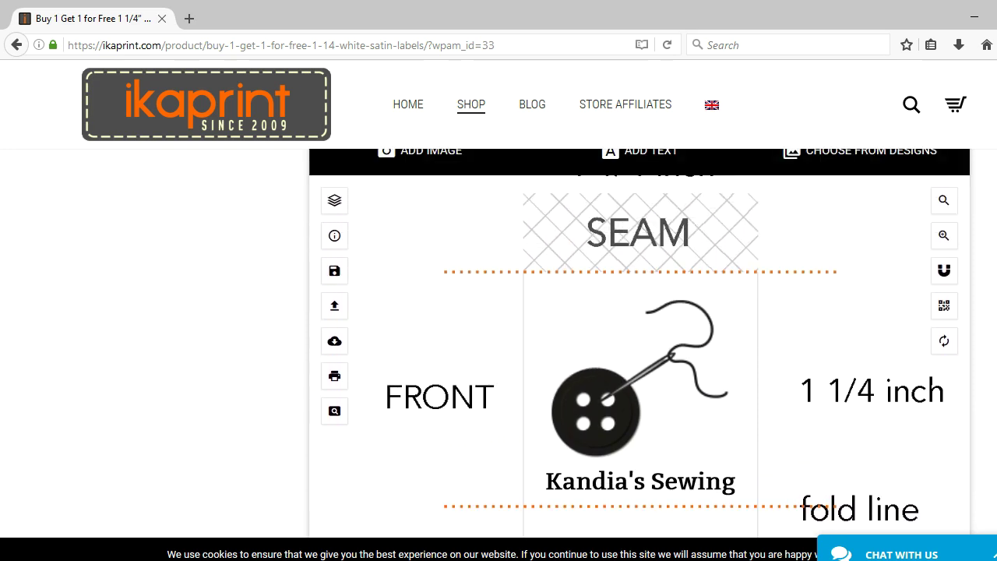
pyautogui.scroll(-1, 638, 343)
pyautogui.scroll(-2, 611, 313)
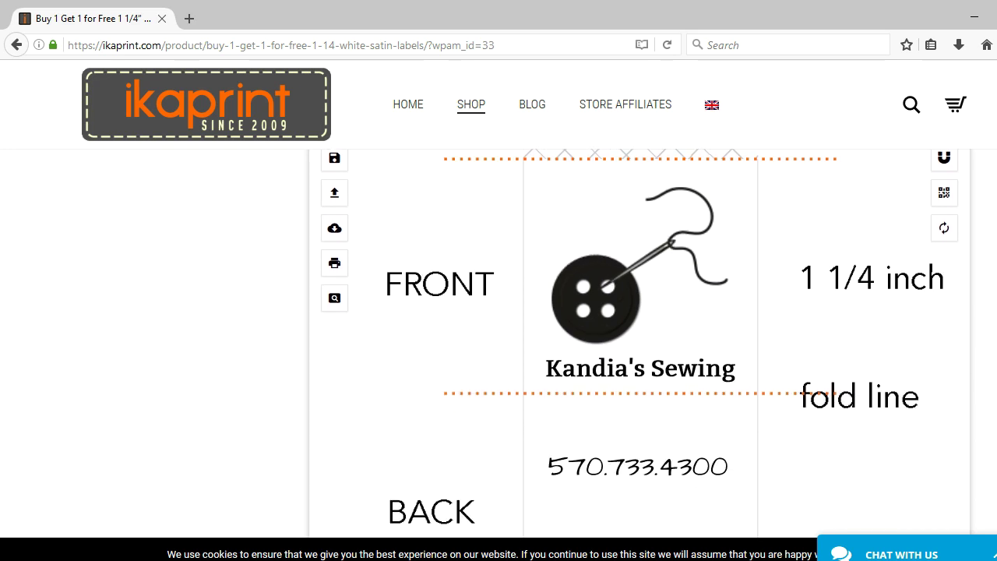
# - Delete the button-and-needle image and the shop-name text from the front
pyautogui.click(612, 313)
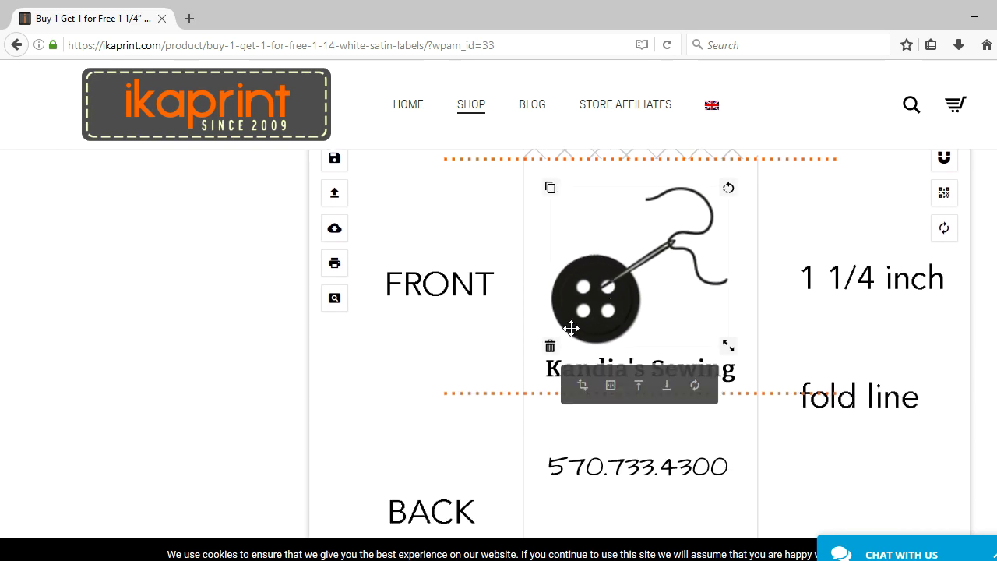
pyautogui.click(556, 354)
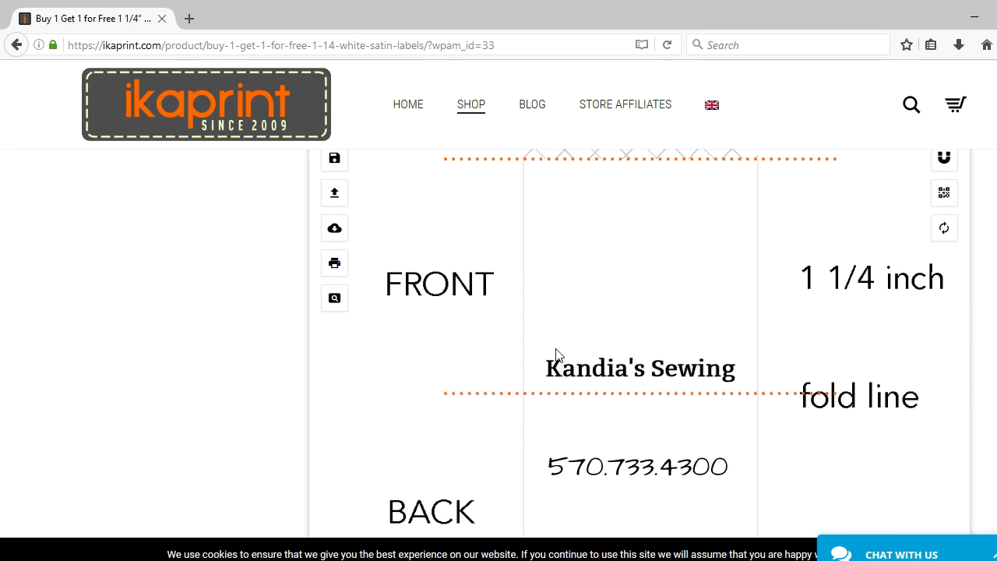
pyautogui.click(553, 363)
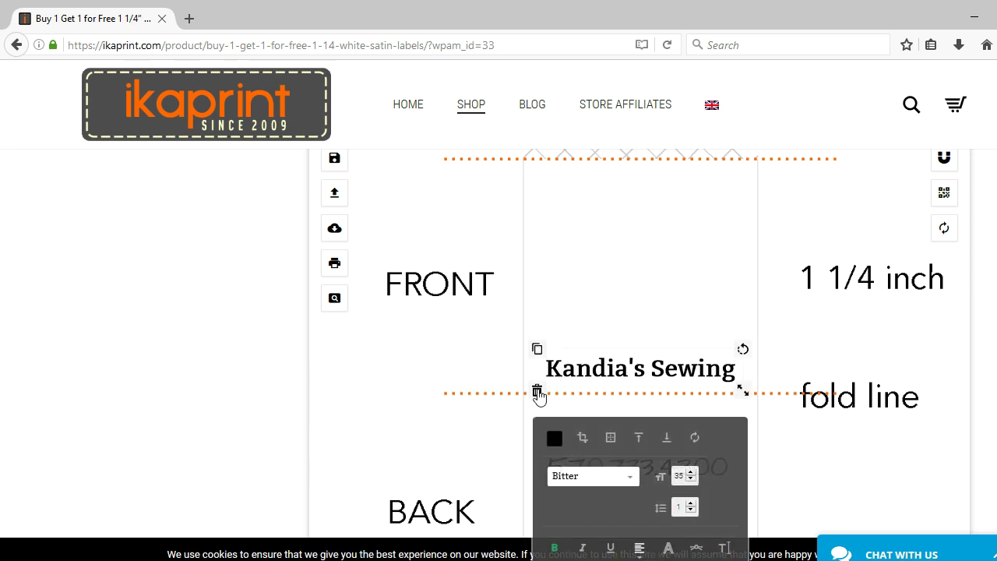
pyautogui.click(537, 390)
# - Add 'KH' initials as a new text element on the label
pyautogui.scroll(3, 752, 234)
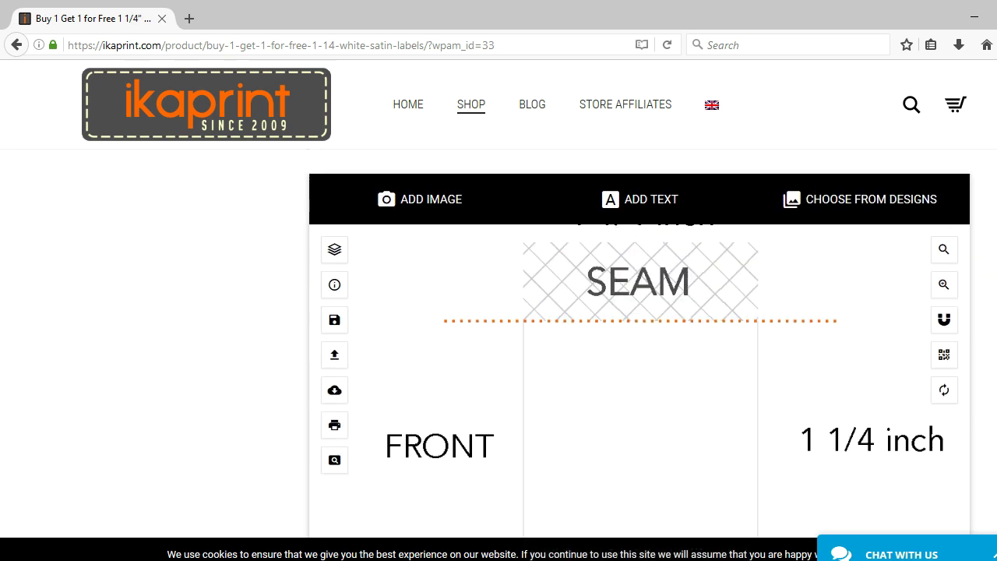
pyautogui.click(661, 255)
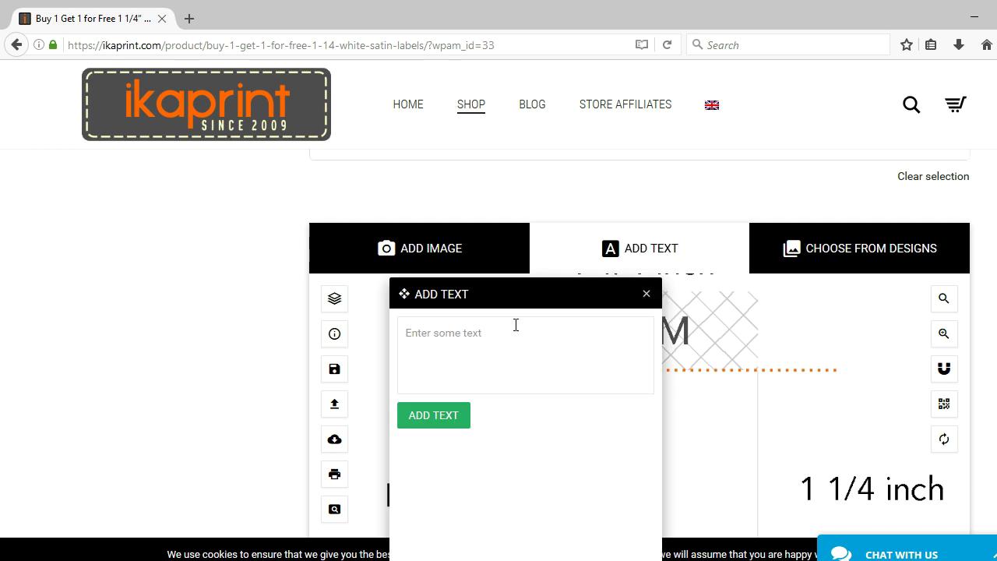
pyautogui.write('KH')
pyautogui.click(447, 420)
pyautogui.scroll(-3, 696, 236)
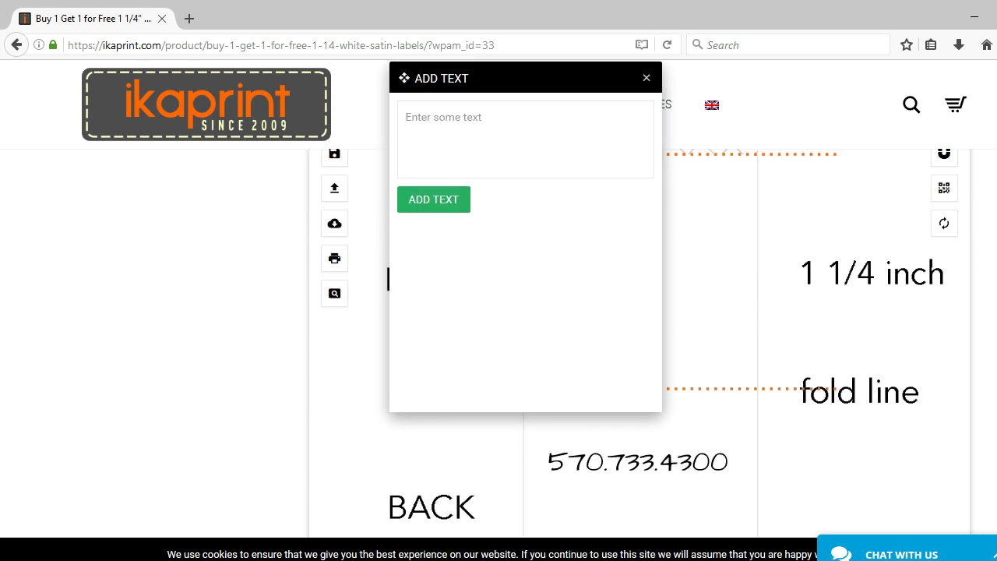
pyautogui.scroll(2, 696, 236)
pyautogui.click(646, 206)
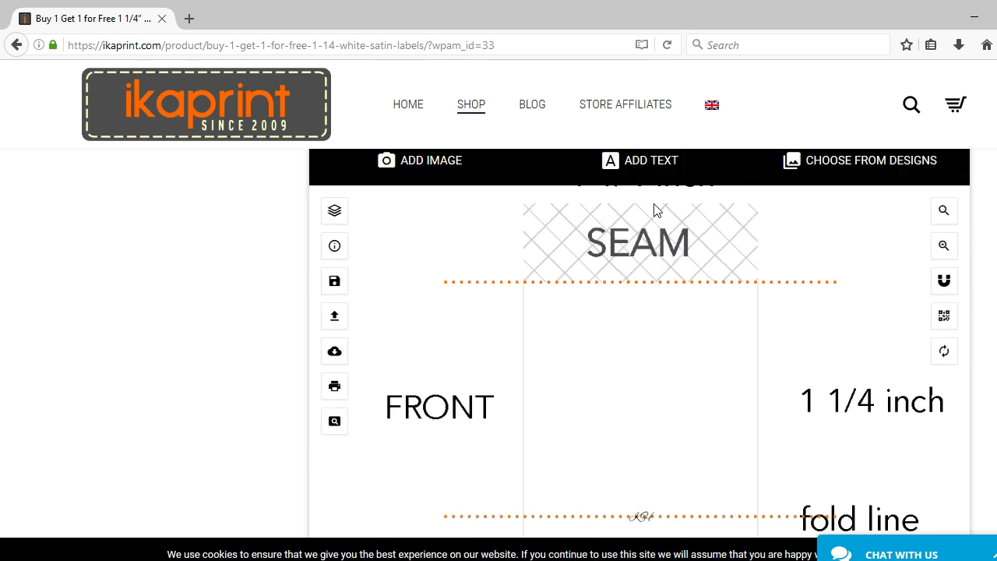
pyautogui.scroll(-2, 756, 369)
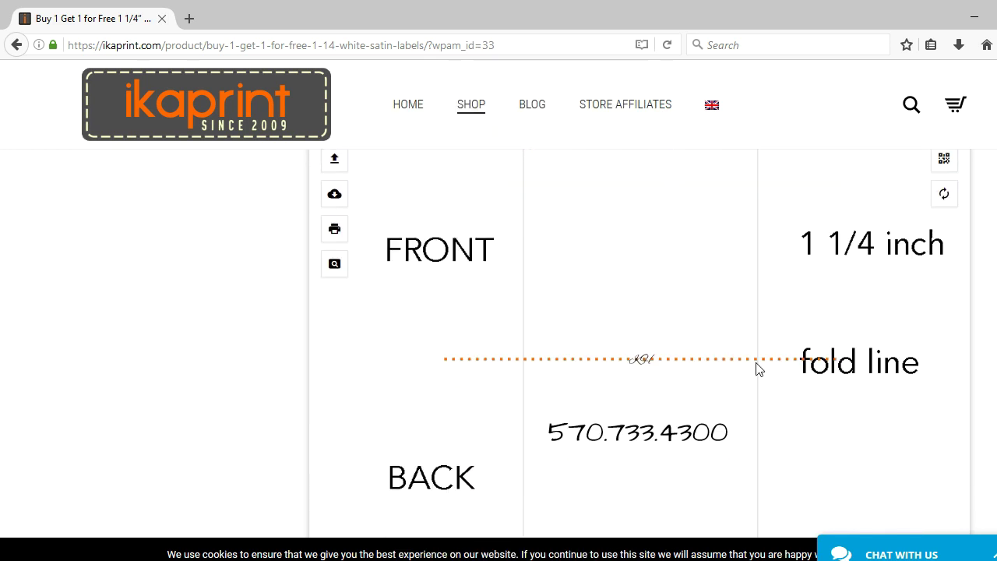
# - Enlarge the KH monogram and move it above the fold line onto the front
pyautogui.click(636, 360)
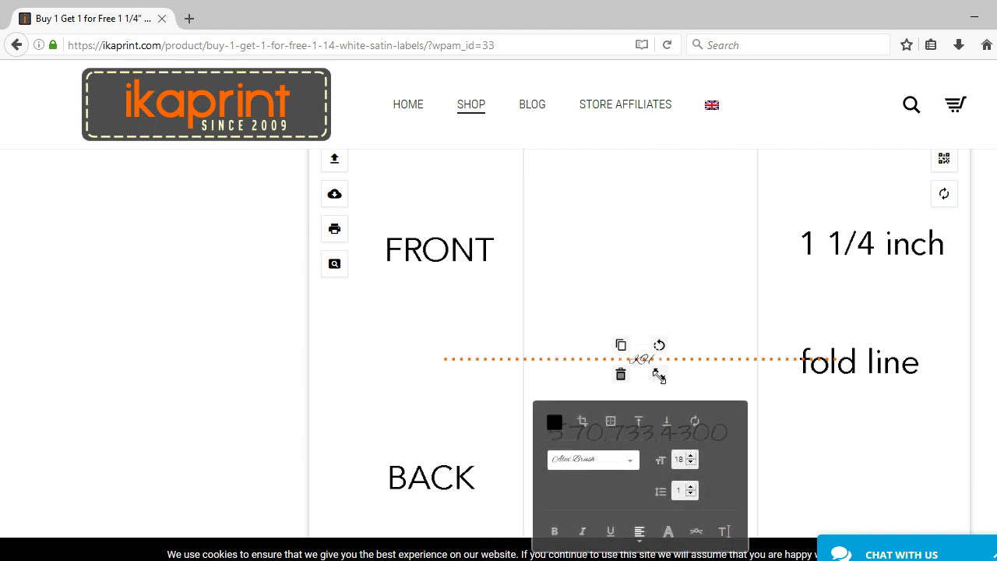
pyautogui.moveTo(661, 376); pyautogui.dragTo(717, 429)
pyautogui.moveTo(663, 338); pyautogui.dragTo(649, 270)
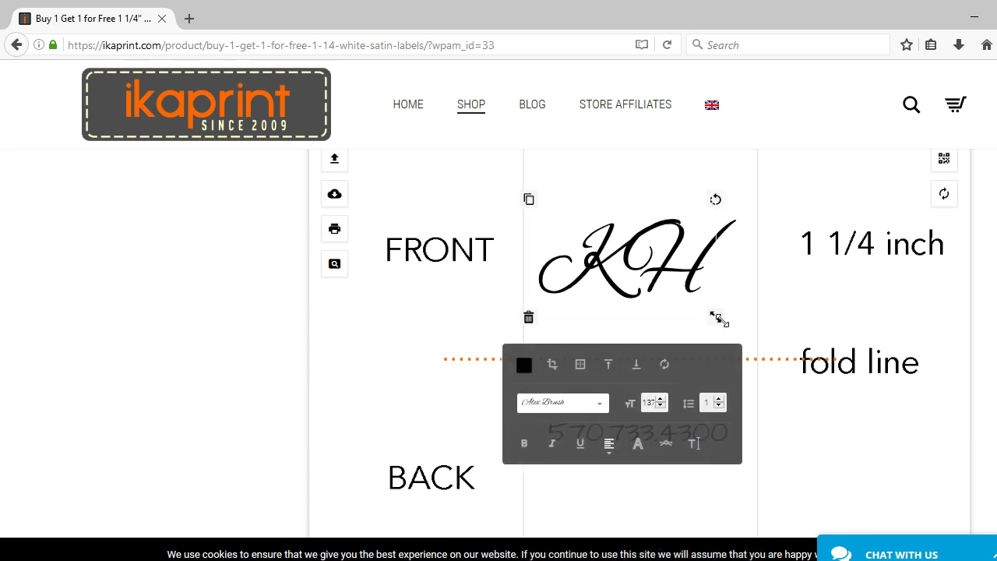
pyautogui.moveTo(718, 320)
pyautogui.mouseDown()
pyautogui.moveTo(734, 332)
pyautogui.moveTo(718, 319)
pyautogui.mouseUp()
pyautogui.click(815, 308)
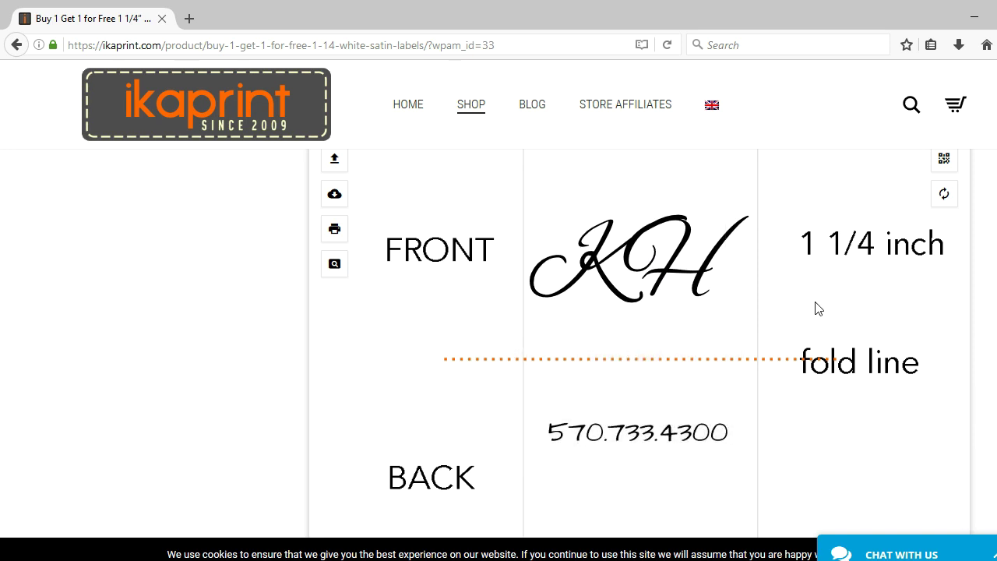
# - Select the KH monogram again and delete it from the label
pyautogui.scroll(2, 638, 342)
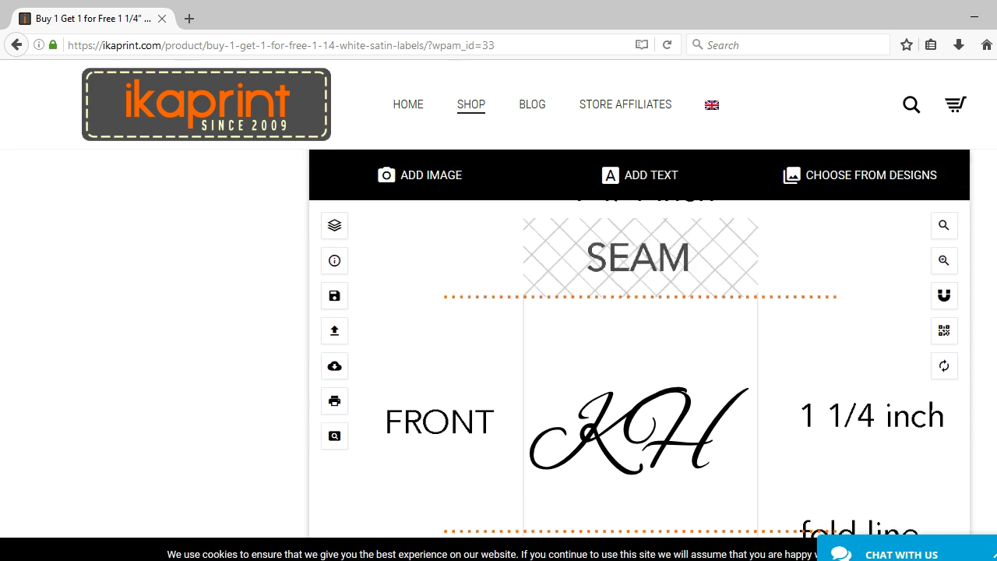
pyautogui.scroll(-5, 638, 342)
pyautogui.scroll(4, 638, 343)
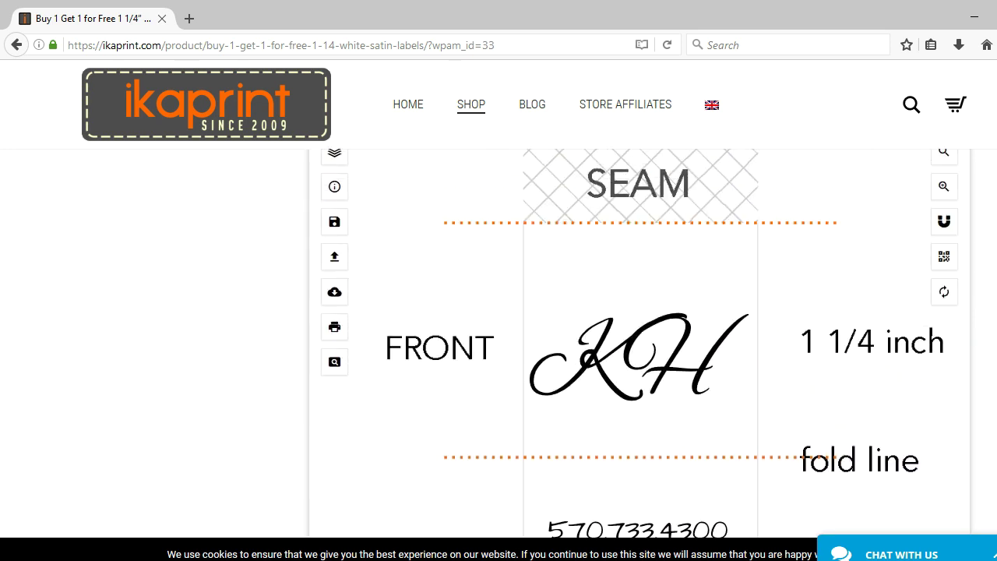
pyautogui.click(675, 358)
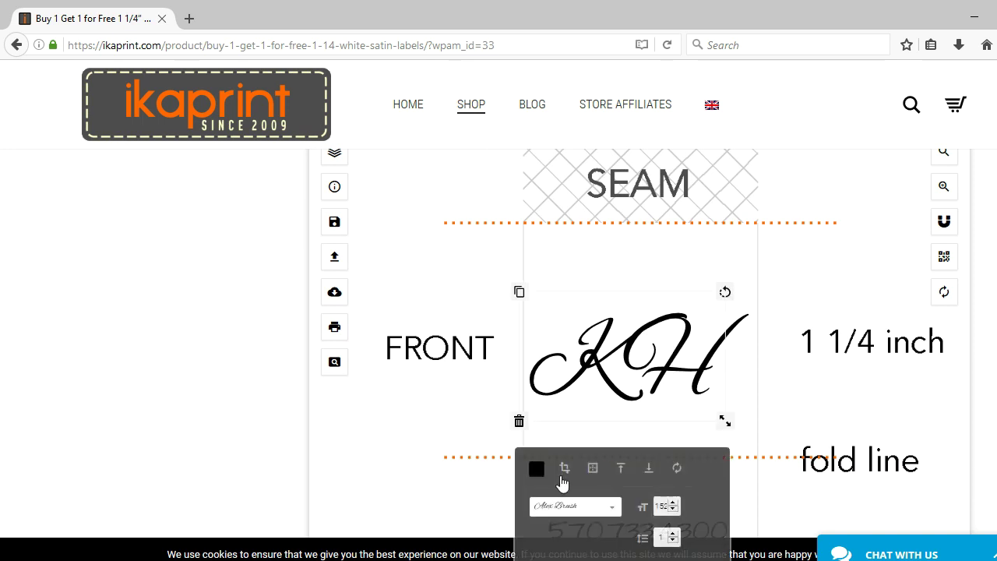
pyautogui.click(520, 423)
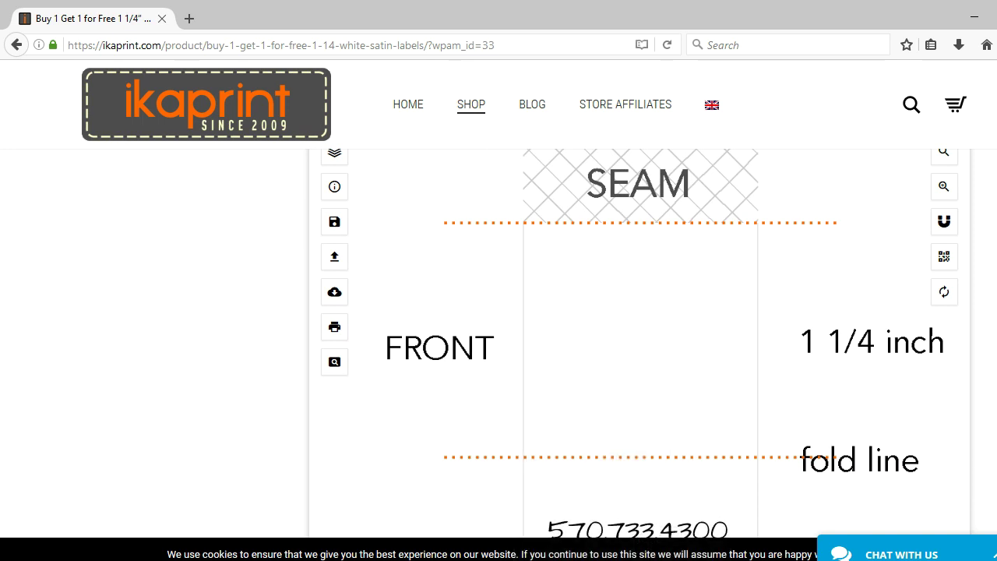
# - Upload the business logo image onto the label
pyautogui.scroll(3, 639, 343)
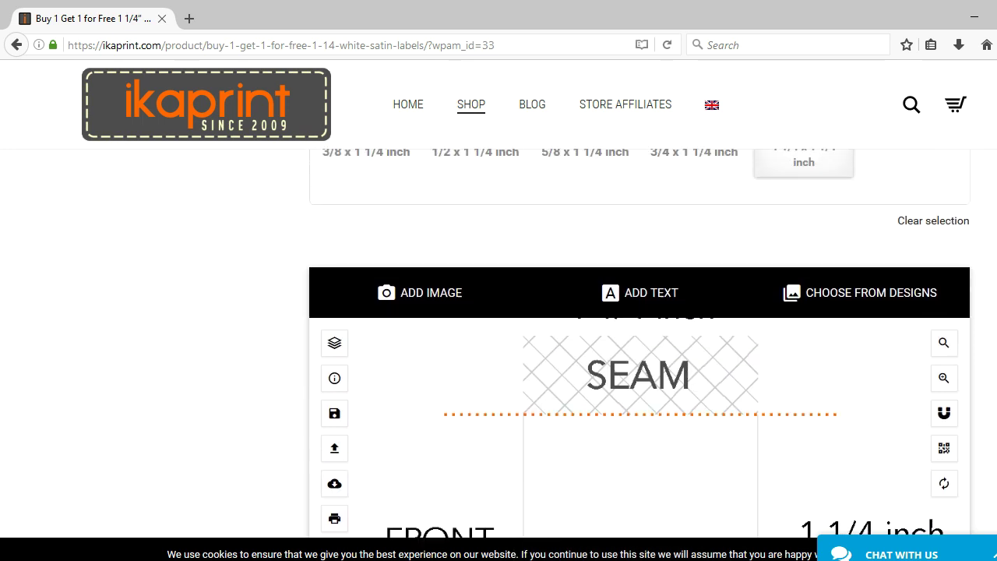
pyautogui.click(444, 298)
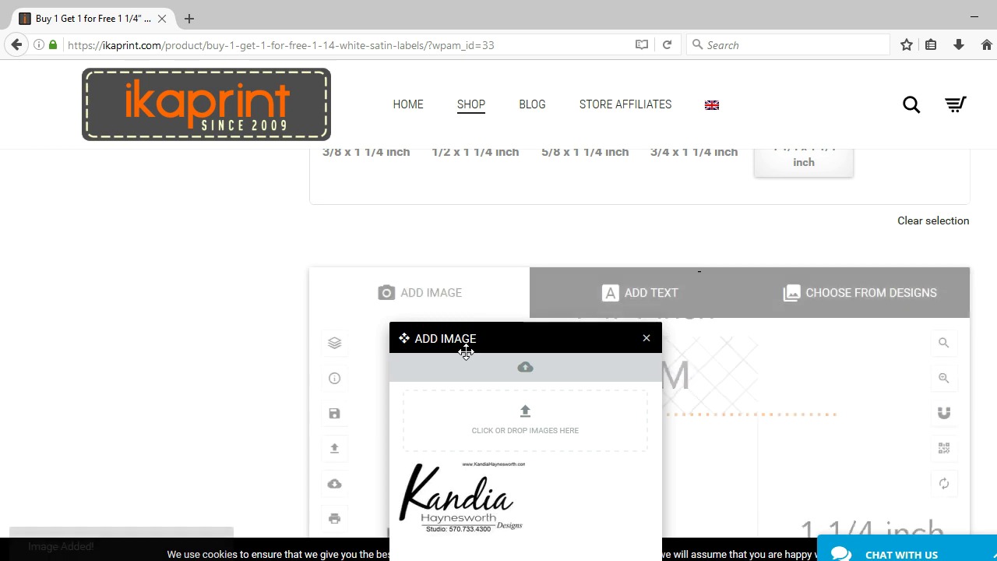
pyautogui.click(647, 340)
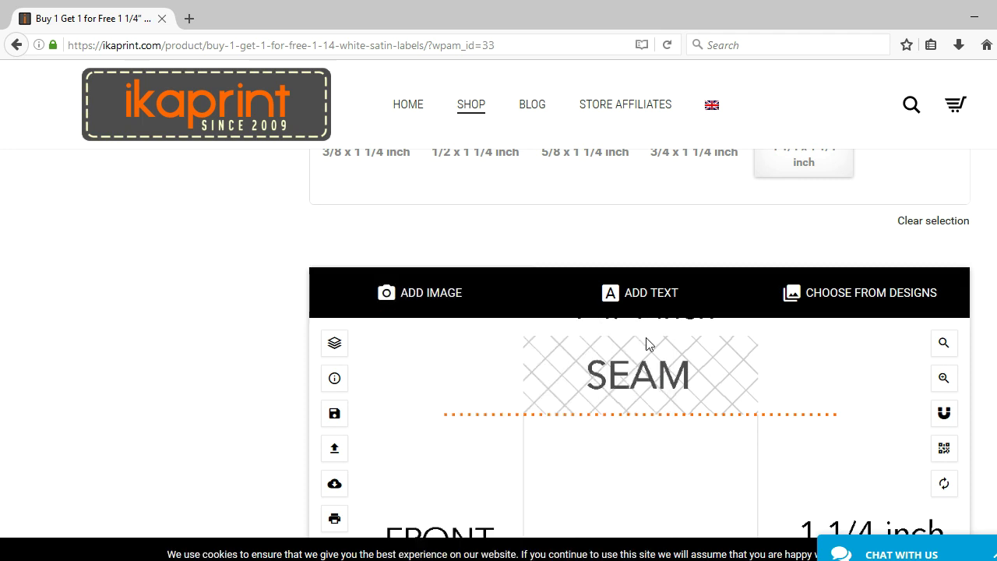
# - Move the logo above the fold line onto the front and enlarge it
pyautogui.scroll(-3, 639, 335)
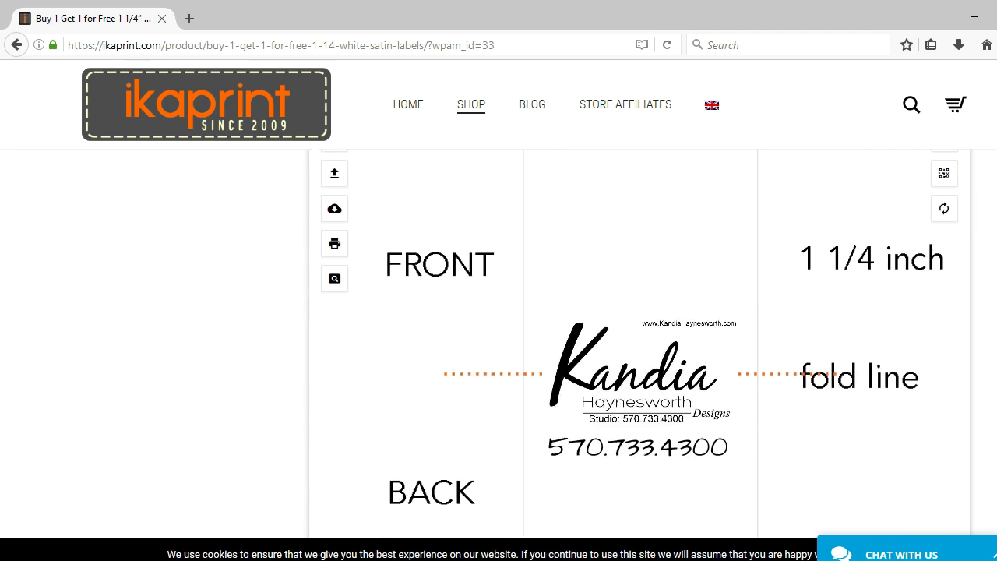
pyautogui.click(668, 357)
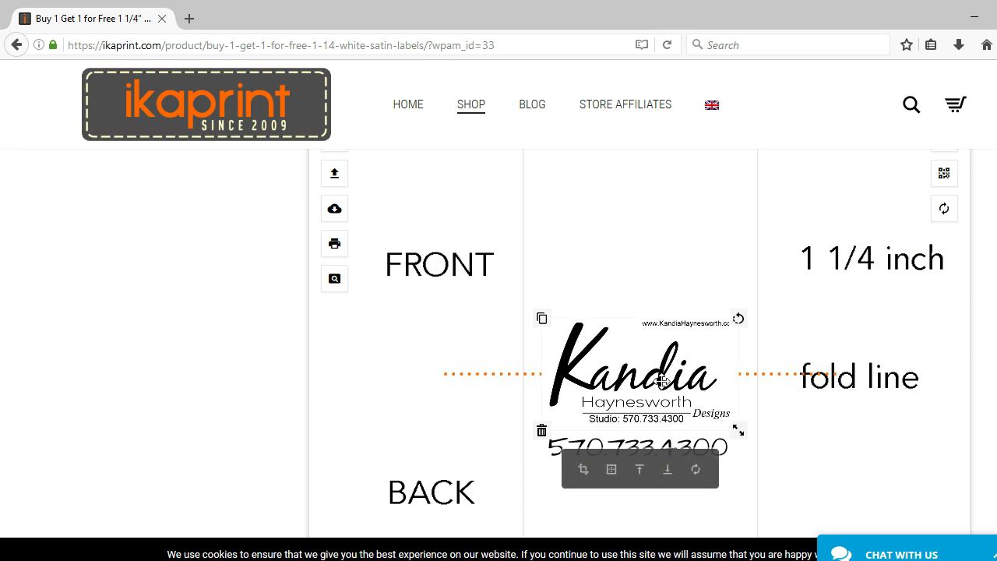
pyautogui.moveTo(660, 380); pyautogui.dragTo(660, 271)
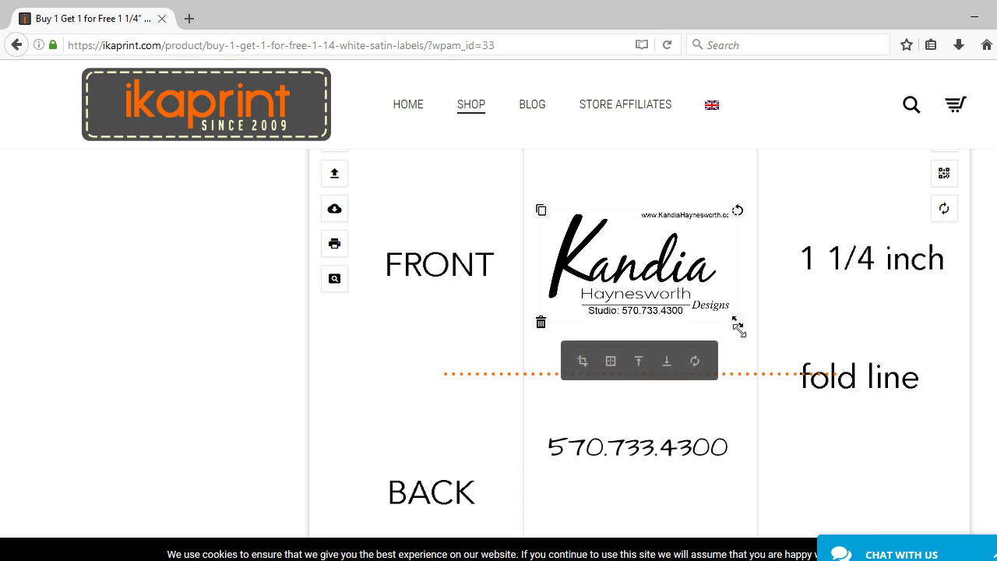
pyautogui.moveTo(738, 321); pyautogui.dragTo(748, 330)
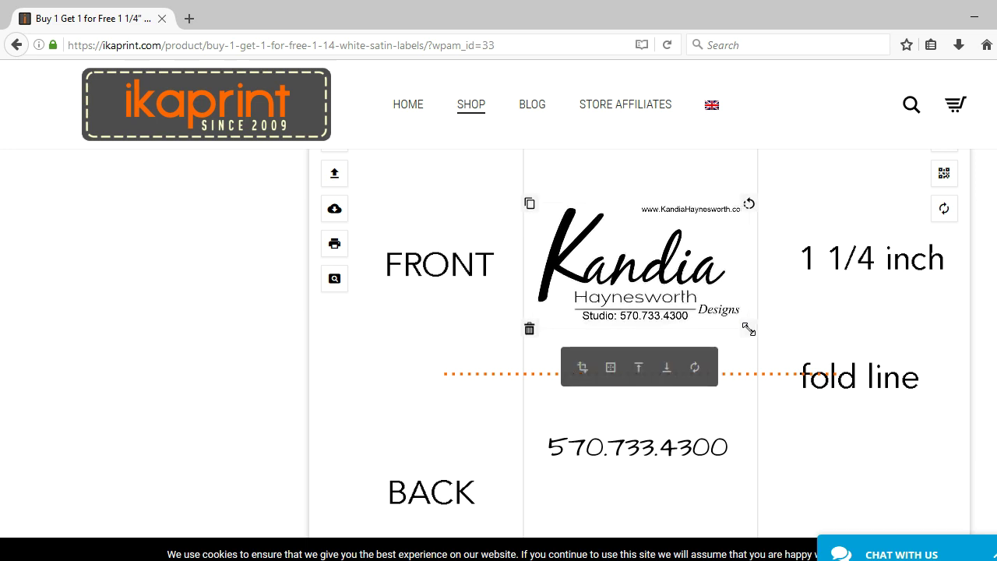
pyautogui.click(815, 335)
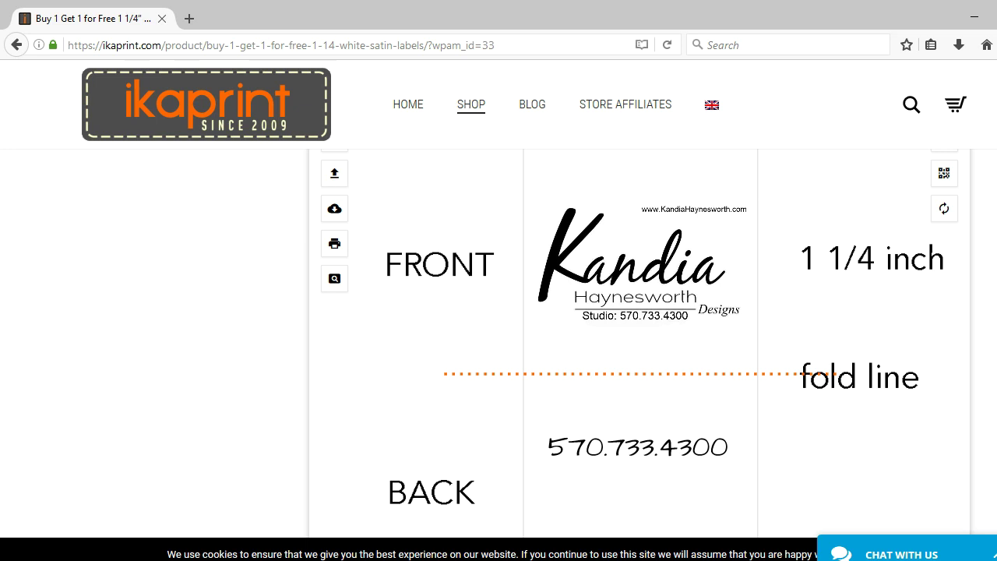
# - Add the 1 1/4 x 1 1/4 inch label design to the cart, showing a $20.90 subtotal
pyautogui.scroll(2, 639, 334)
pyautogui.scroll(-3, 639, 334)
pyautogui.scroll(-1, 639, 335)
pyautogui.scroll(3, 638, 335)
pyautogui.scroll(8, 639, 335)
pyautogui.scroll(1, 638, 335)
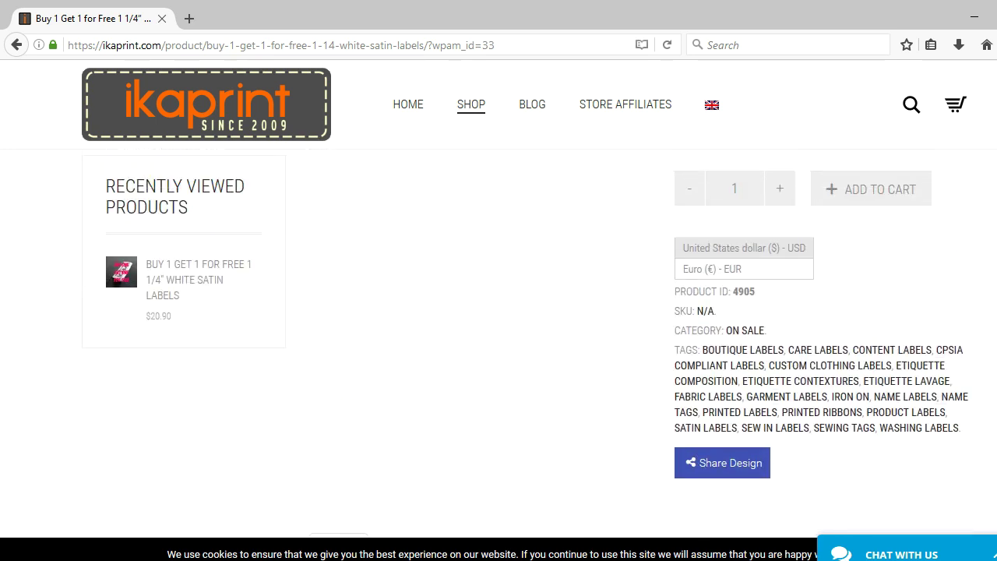
pyautogui.click(864, 203)
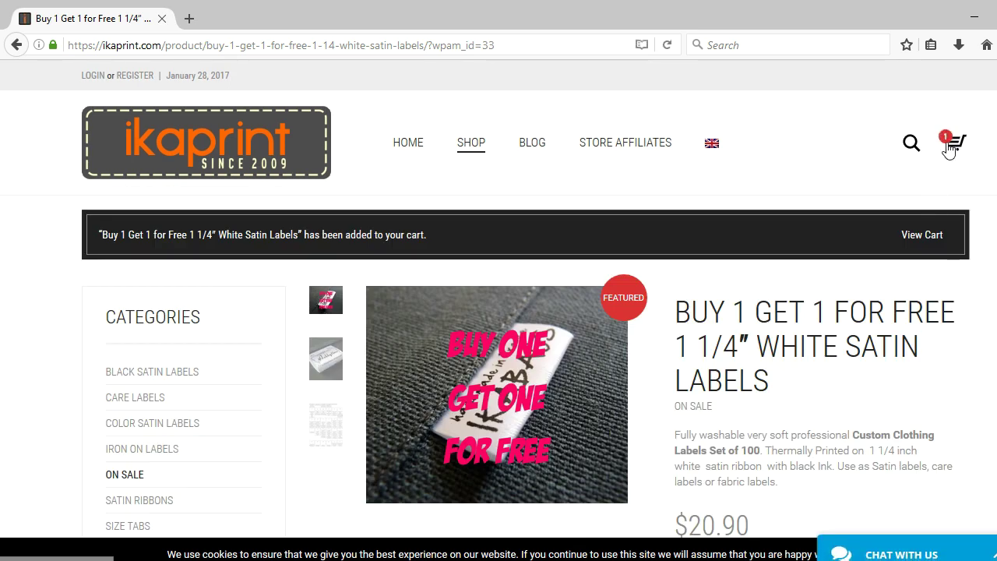
pyautogui.moveTo(953, 143)
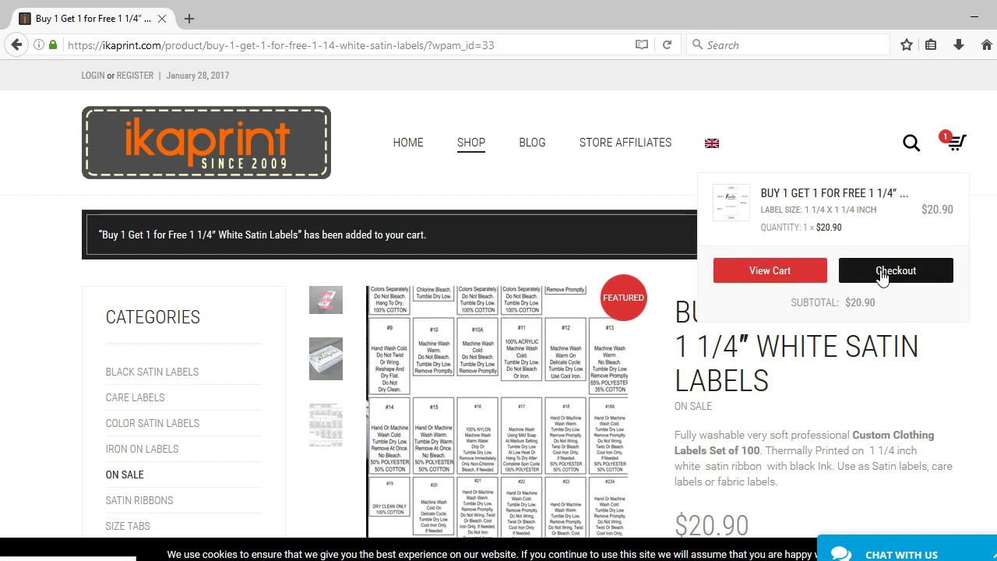
# - Go to checkout and collapse the chat widget to see $8.00 shipping and $28.90 total
pyautogui.click(880, 276)
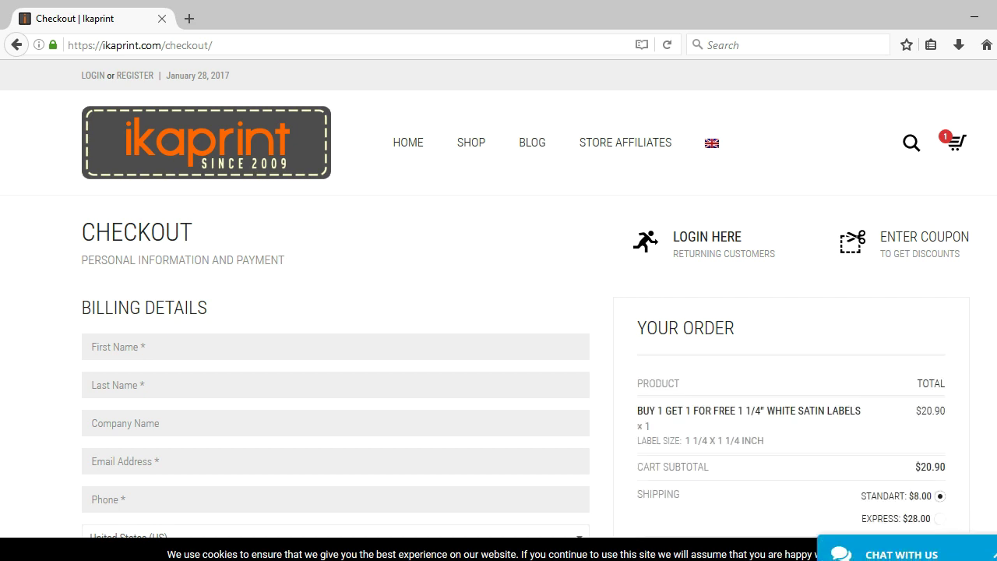
pyautogui.scroll(-2, 498, 311)
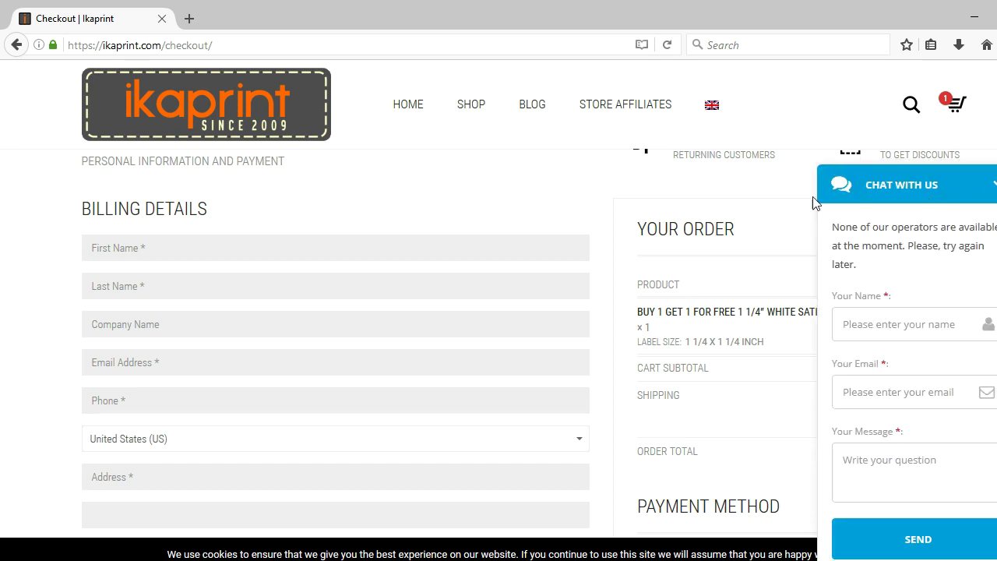
pyautogui.click(994, 187)
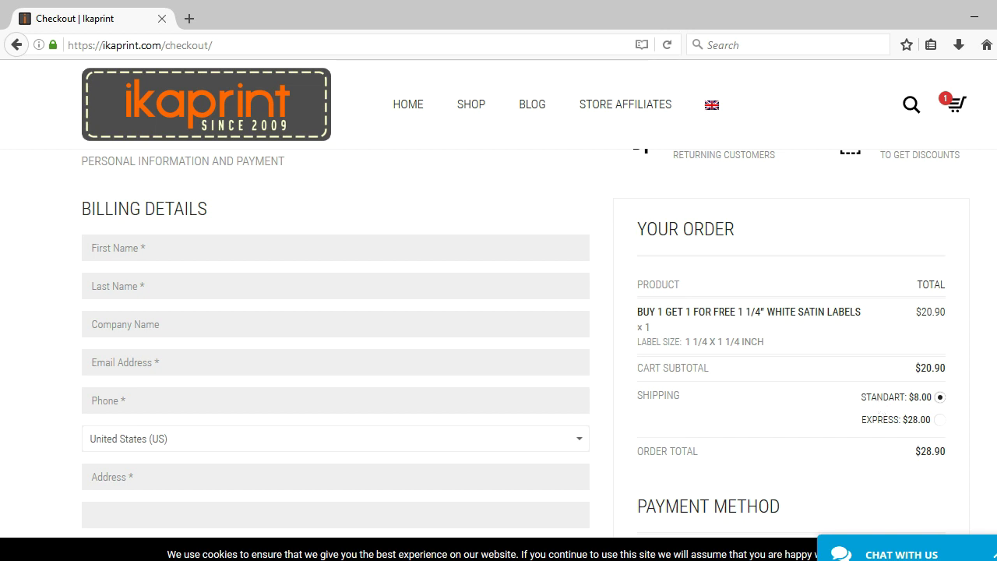
# - Select PayPal under Payment Method on the checkout page, keeping the $28.90 total
pyautogui.scroll(-7, 499, 342)
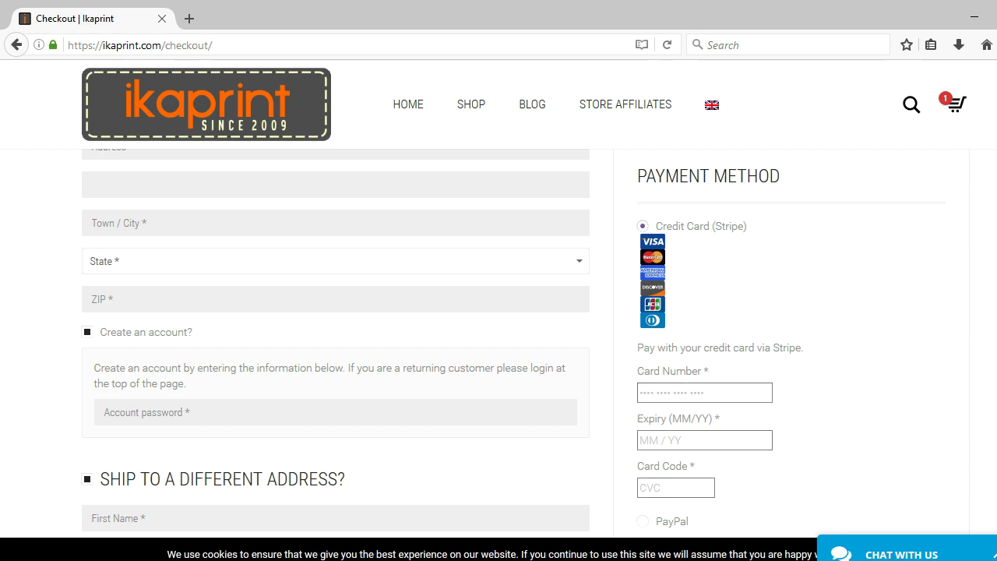
pyautogui.scroll(-3, 721, 403)
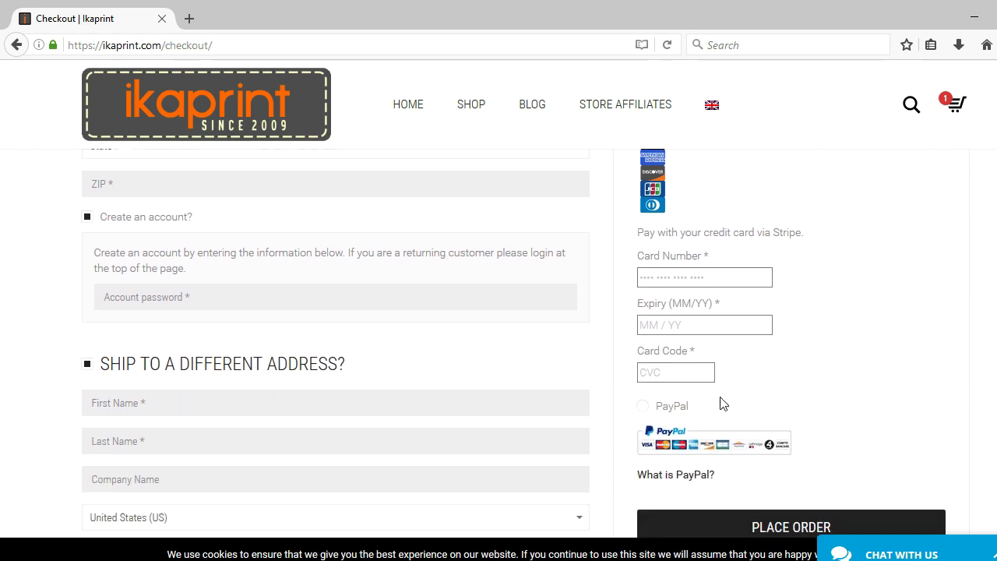
pyautogui.click(651, 407)
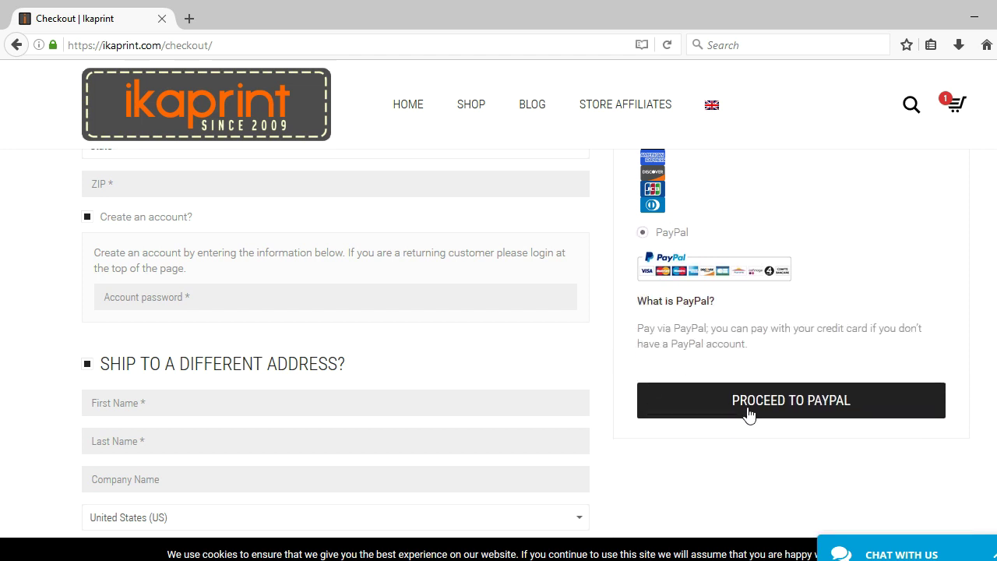
pyautogui.scroll(5, 884, 241)
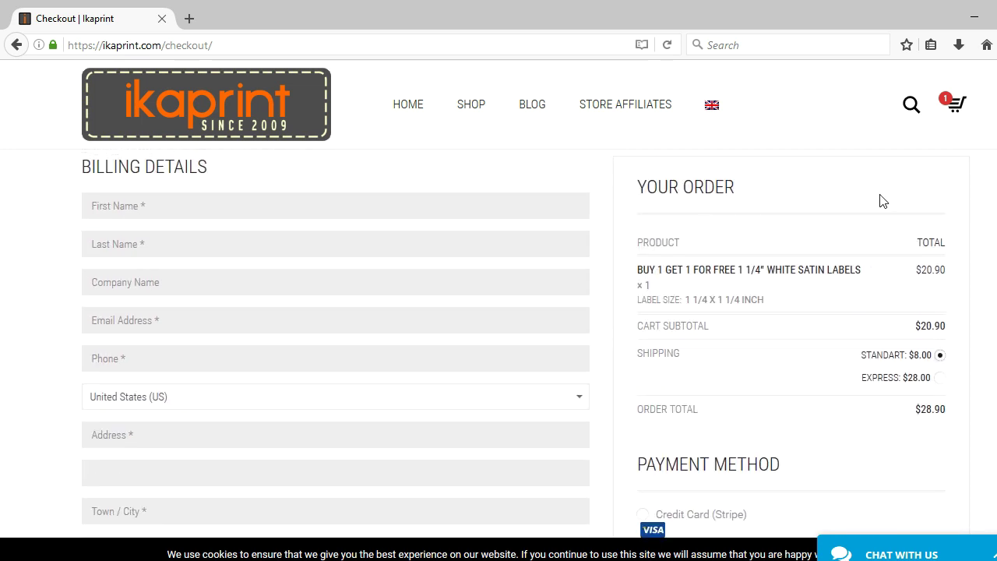
pyautogui.scroll(-2, 740, 328)
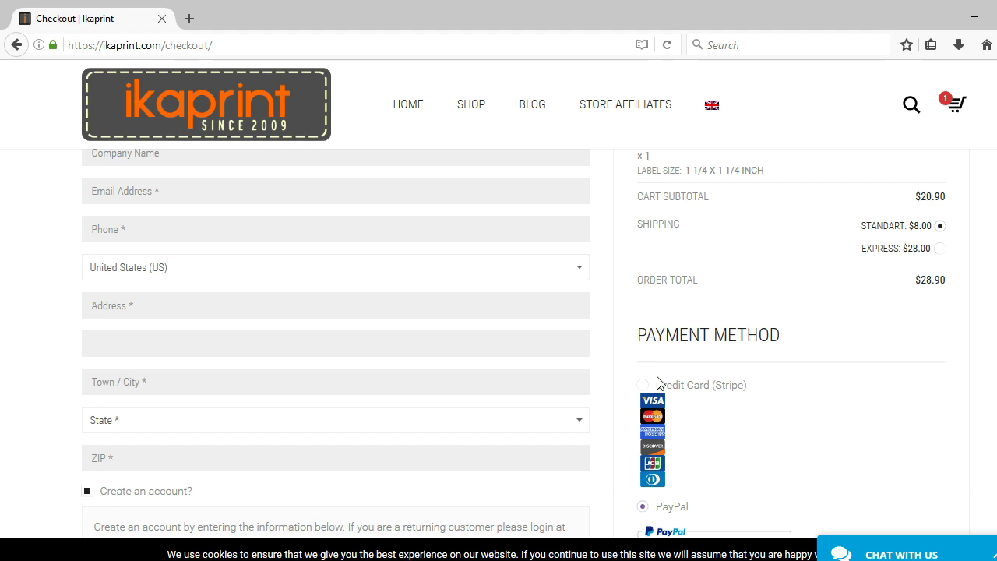
# - Select Credit Card (Stripe) under Payment Method in place of PayPal
pyautogui.click(643, 386)
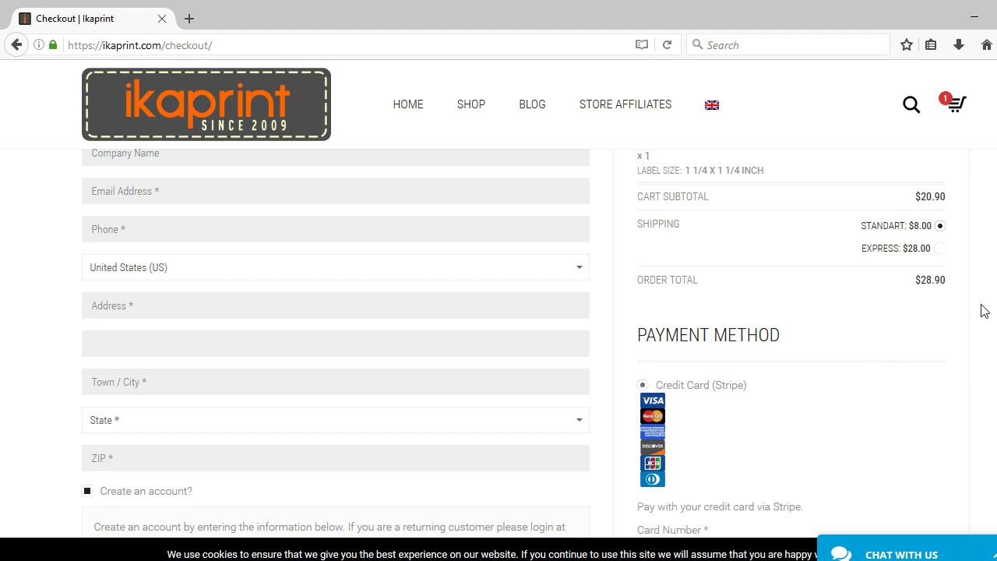